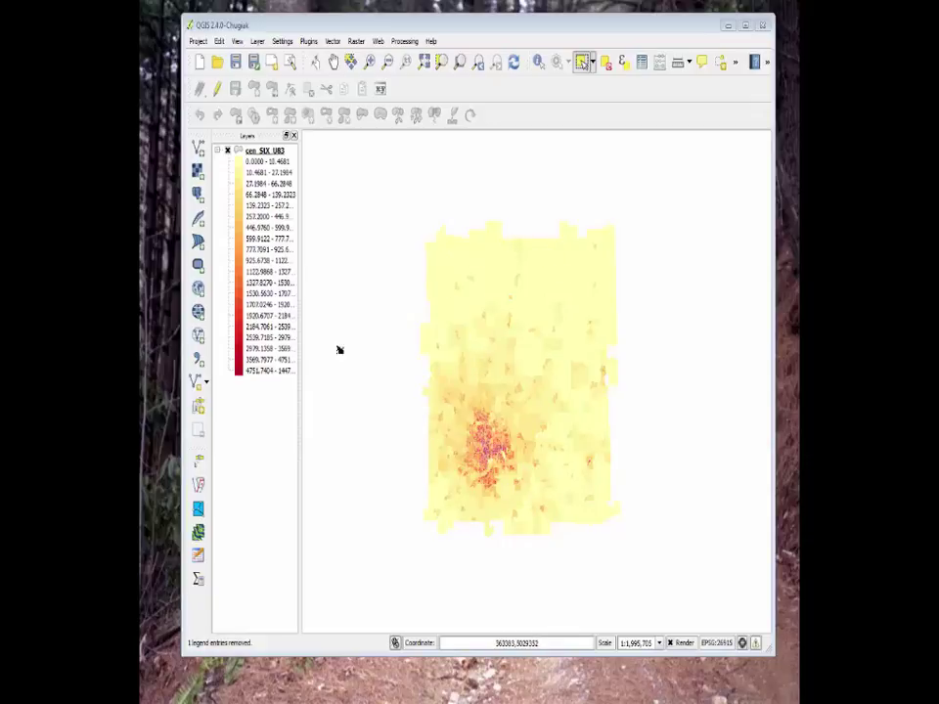
Add the US_cities.shp shapefile from the Fall_2011\Data\L6 folder to the project as a vector layer
{"action": "left_click", "coordinate": [199, 149]}
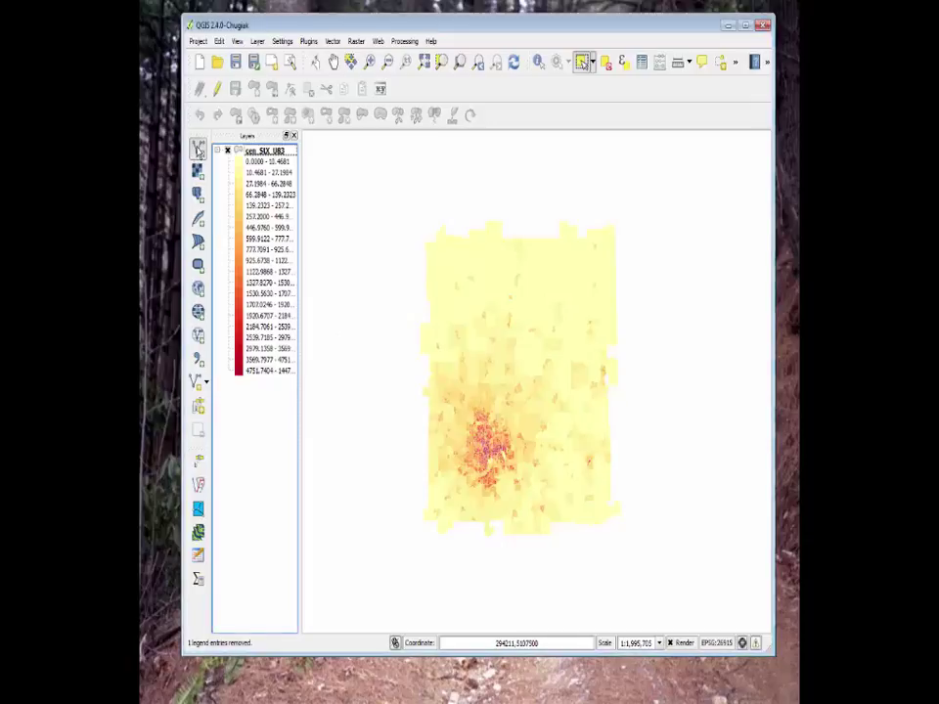
{"action": "left_click", "coordinate": [503, 338]}
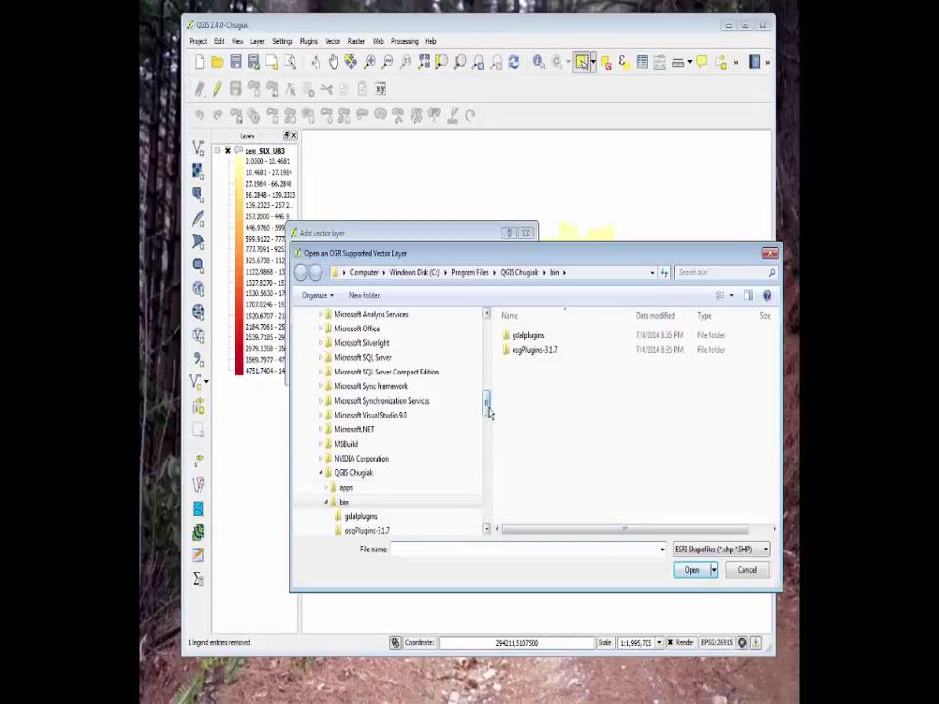
{"action": "left_click_drag", "start_coordinate": [487, 406], "coordinate": [489, 440]}
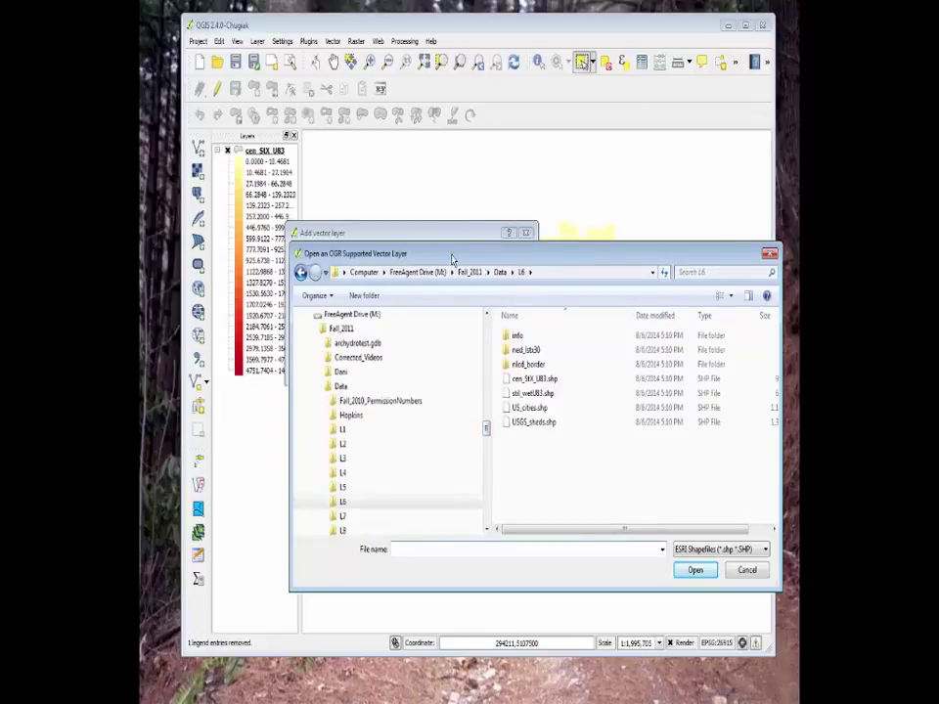
{"action": "left_click", "coordinate": [526, 407]}
{"action": "left_click", "coordinate": [695, 570]}
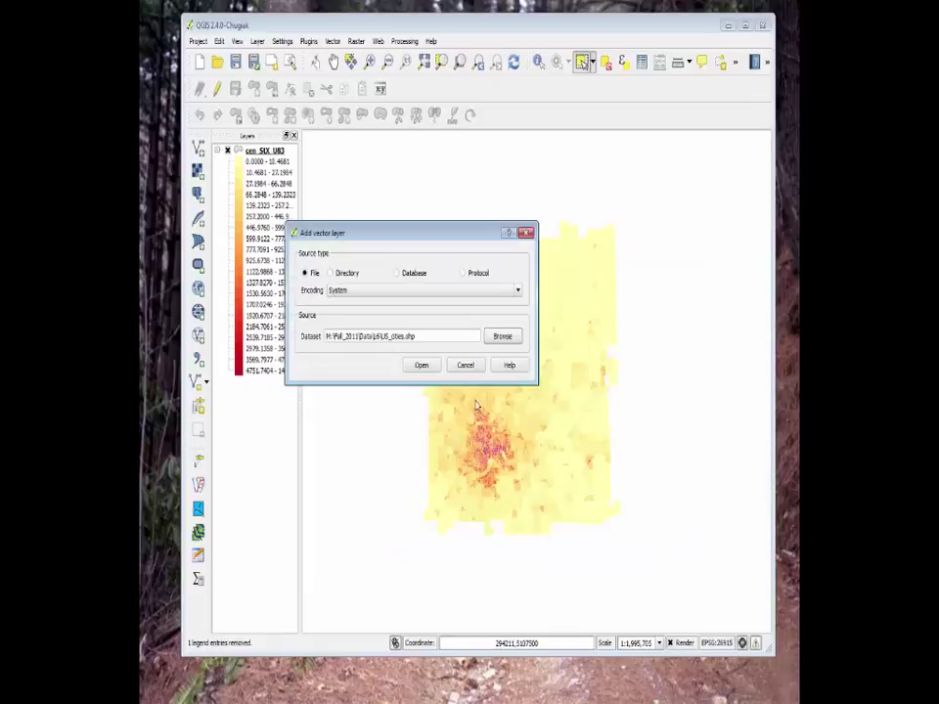
{"action": "left_click", "coordinate": [422, 366]}
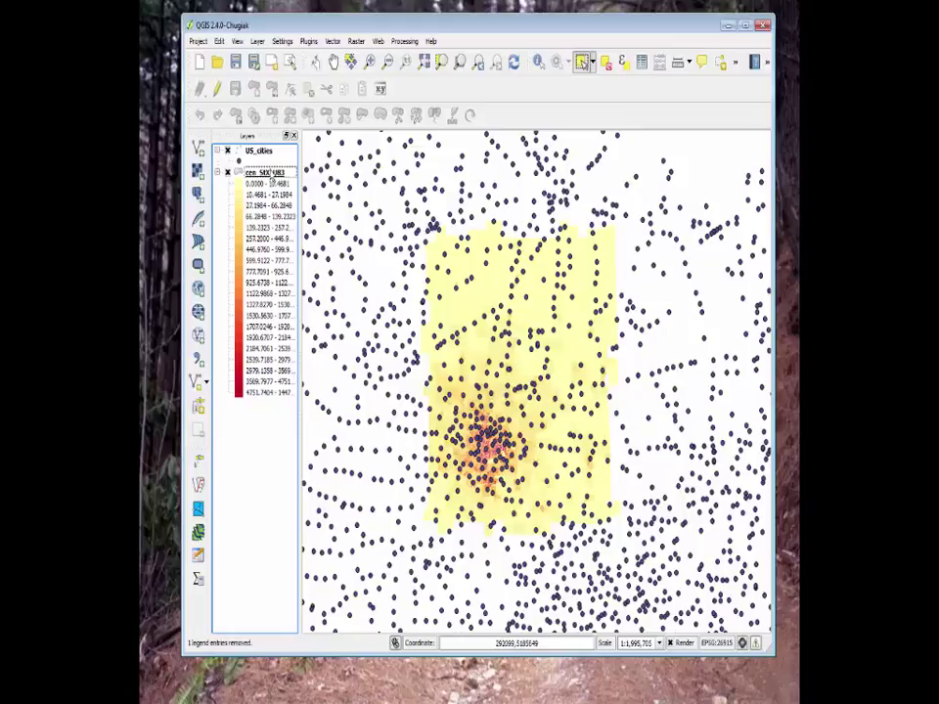
Disable on-the-fly CRS transformation in the project properties and display the full extent of both layers
{"action": "left_click", "coordinate": [200, 43]}
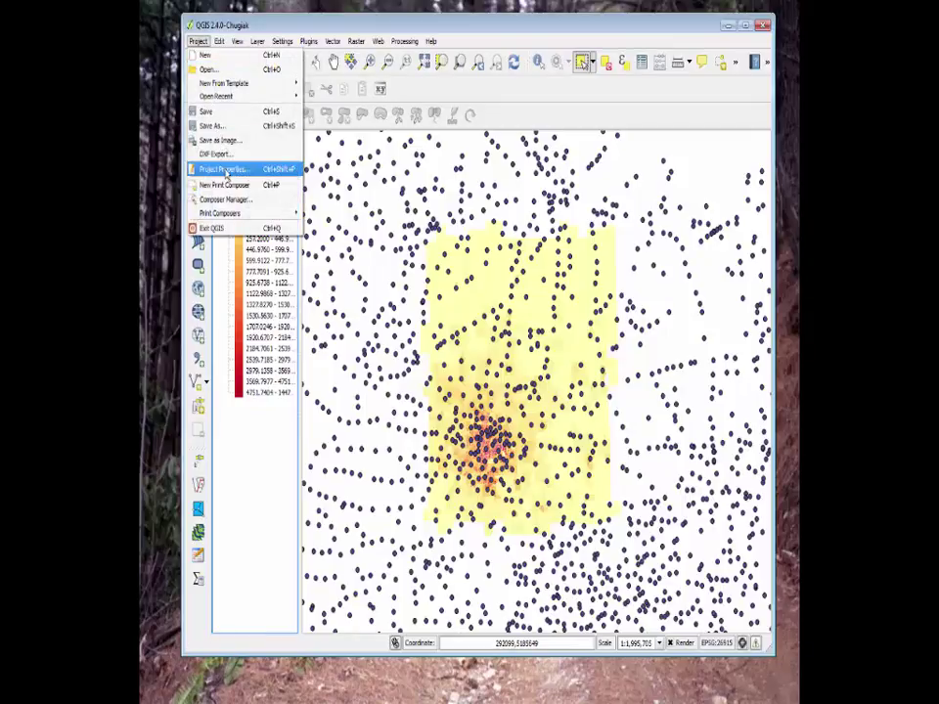
{"action": "left_click", "coordinate": [225, 170]}
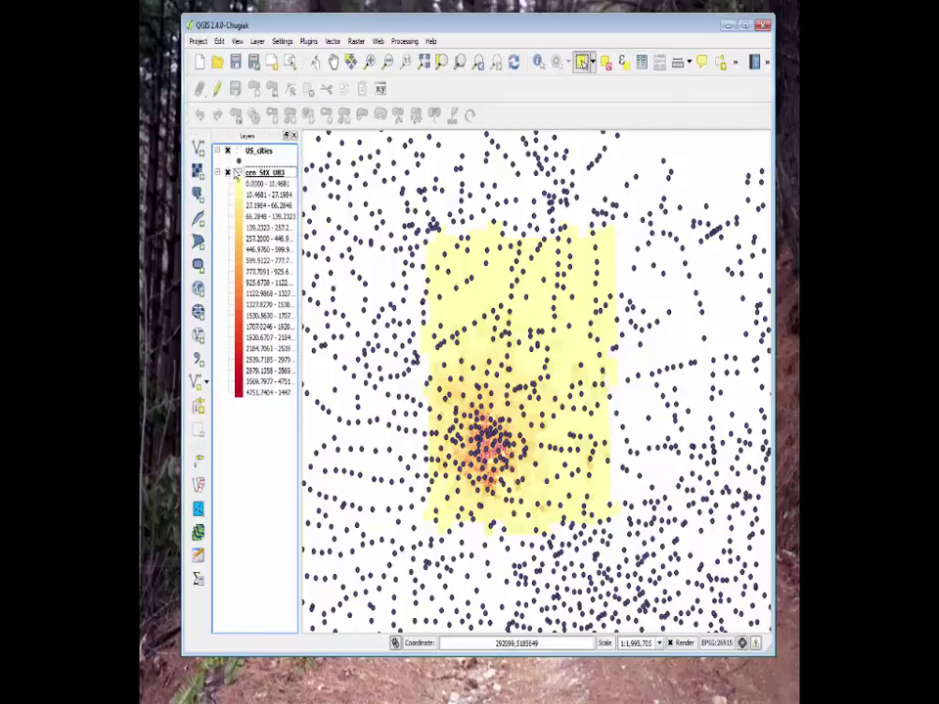
{"action": "left_click", "coordinate": [333, 72]}
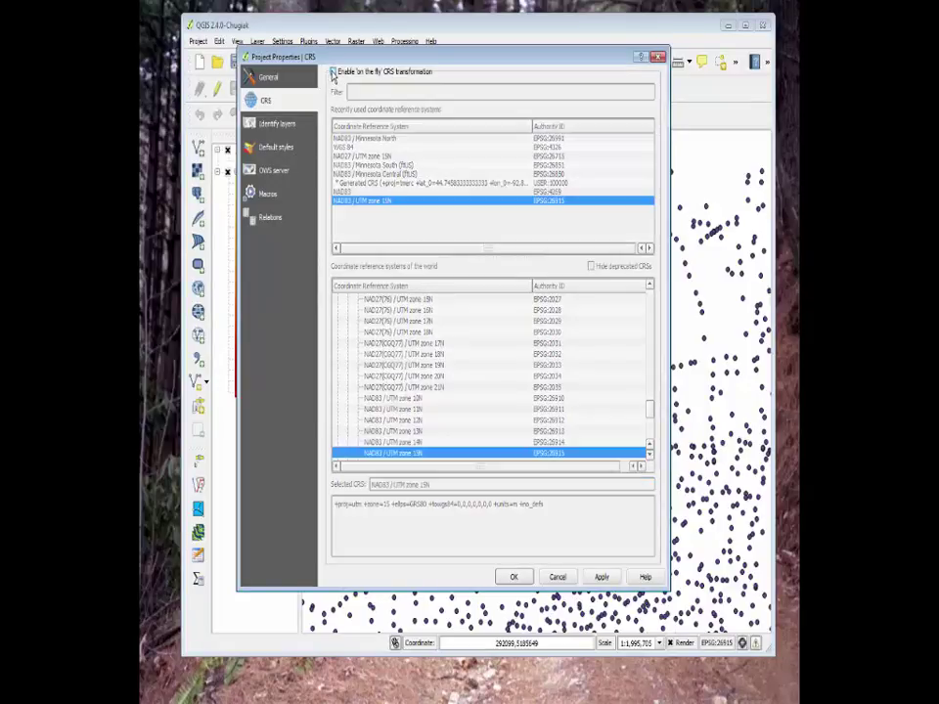
{"action": "left_click", "coordinate": [602, 577]}
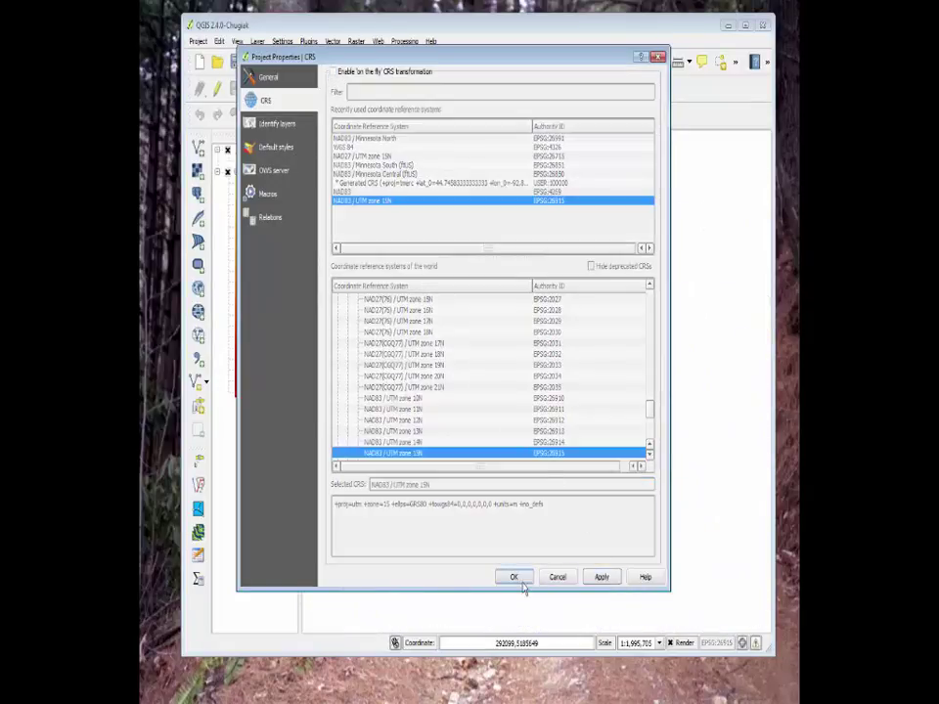
{"action": "left_click", "coordinate": [515, 577]}
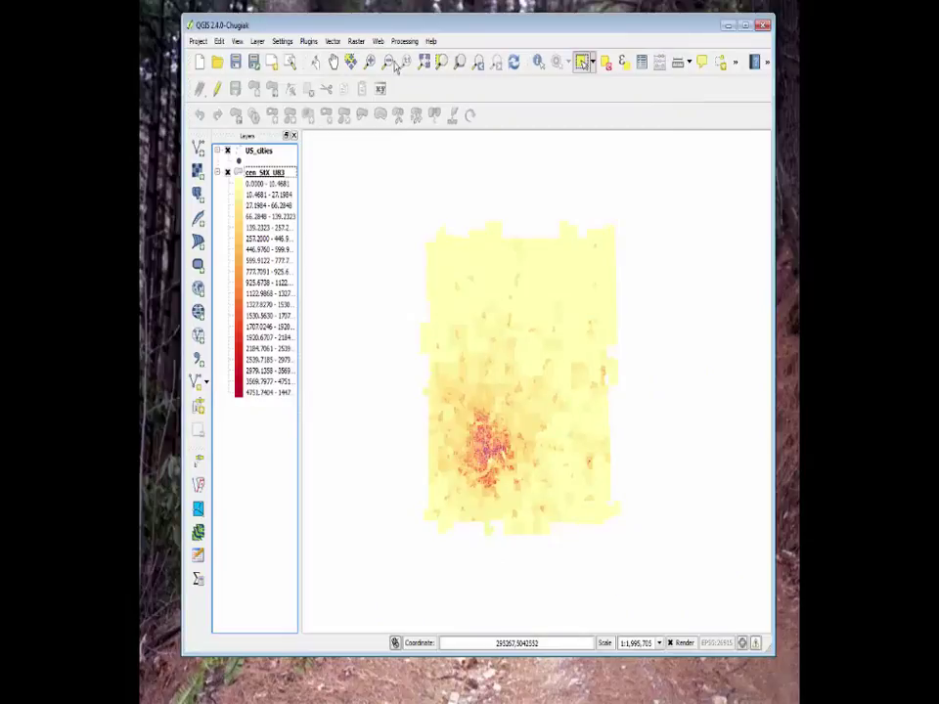
{"action": "left_click", "coordinate": [423, 63]}
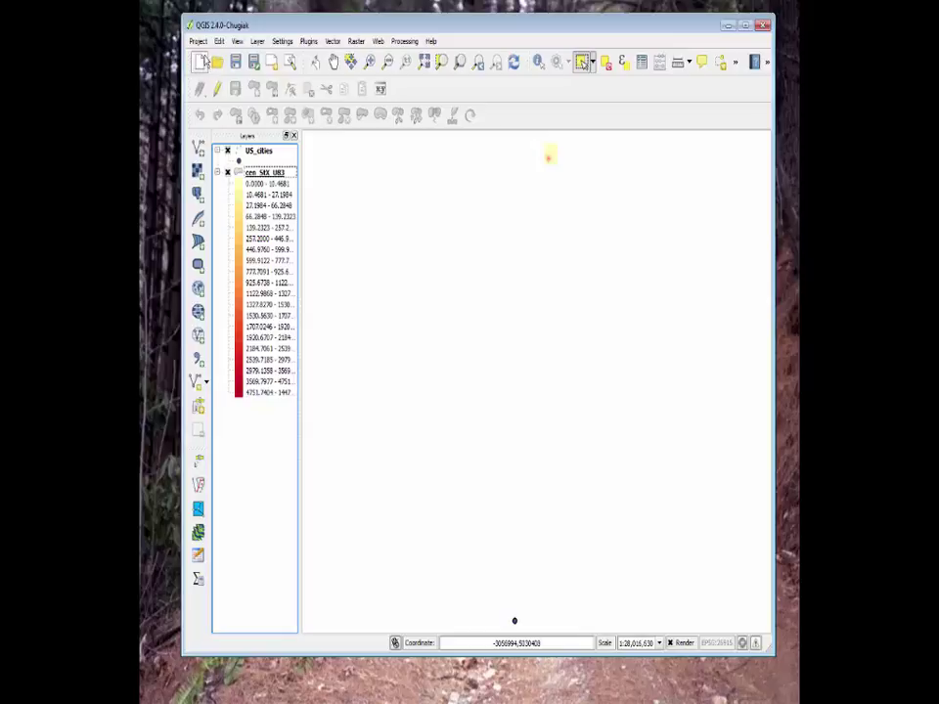
Re-enable on-the-fly CRS transformation for the project with the NAD83 / UTM zone 15N coordinate system
{"action": "left_click", "coordinate": [198, 41]}
{"action": "left_click", "coordinate": [387, 177]}
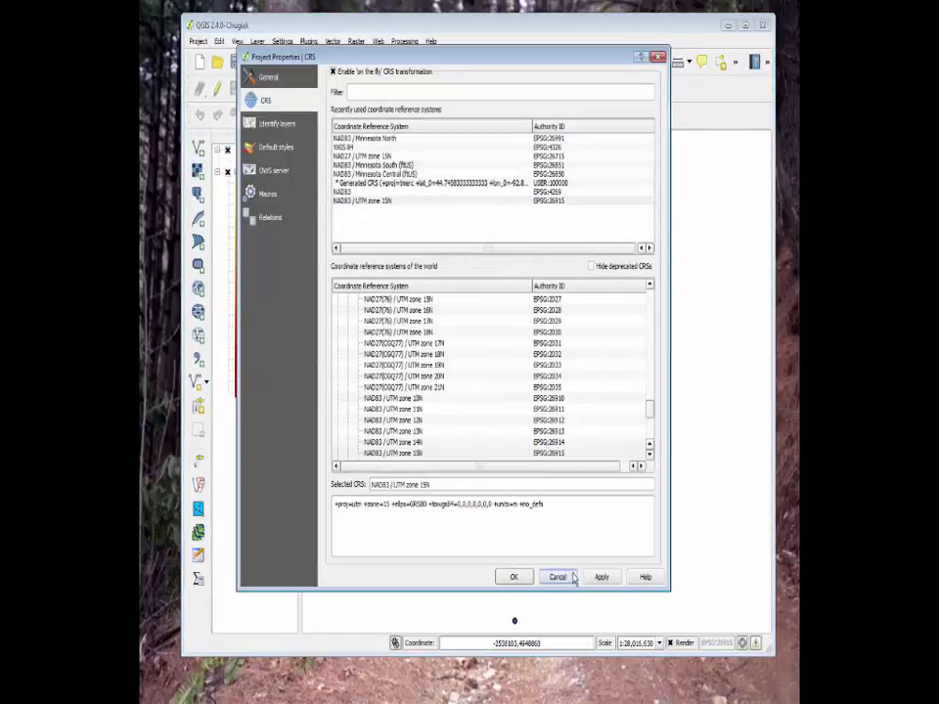
{"action": "left_click", "coordinate": [513, 577]}
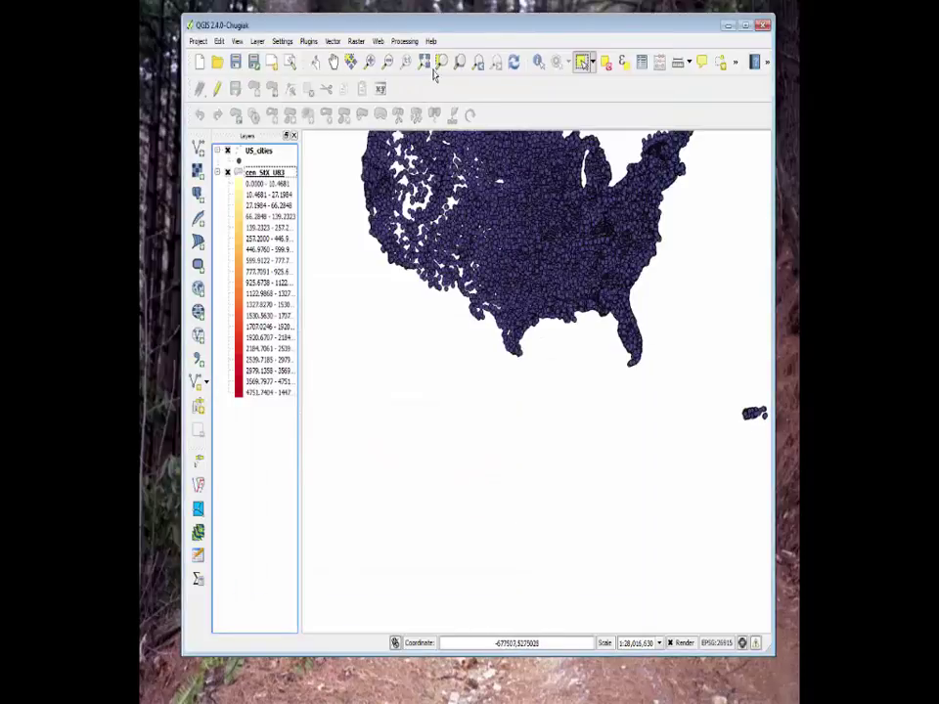
Move the US_cities layer below the cen_StX_U83 layer in the layer order
{"action": "left_click", "coordinate": [334, 62]}
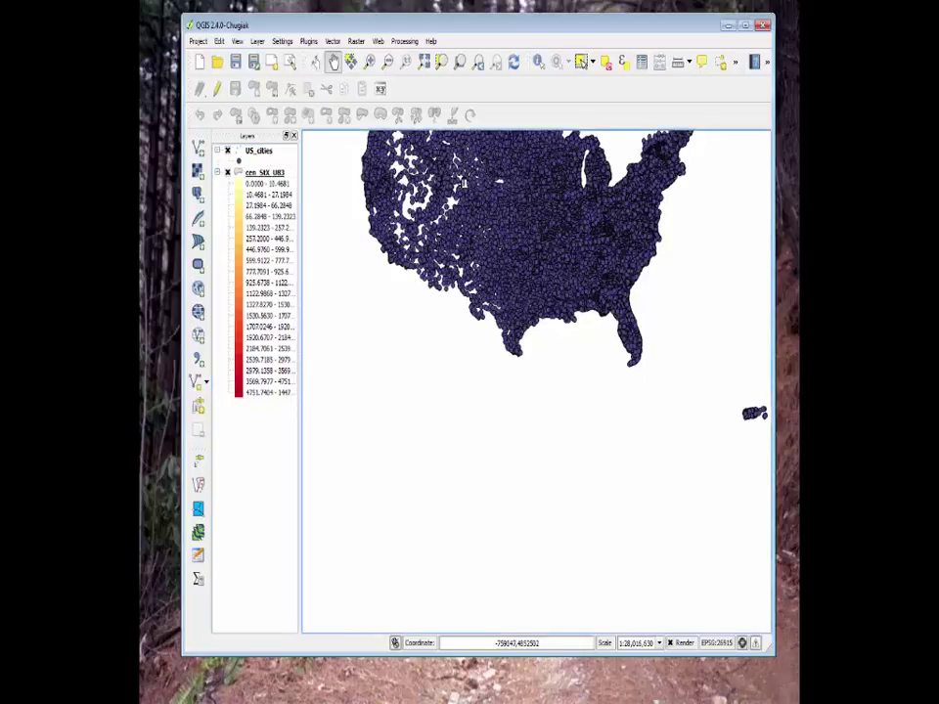
{"action": "left_click_drag", "start_coordinate": [436, 161], "coordinate": [458, 266]}
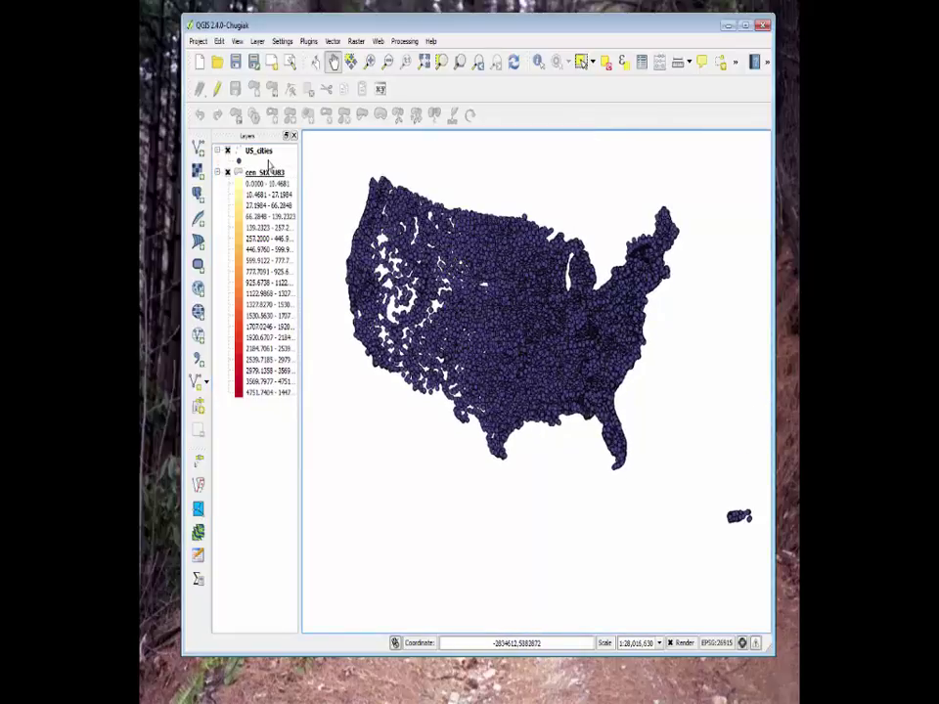
{"action": "left_click_drag", "start_coordinate": [260, 154], "coordinate": [232, 411]}
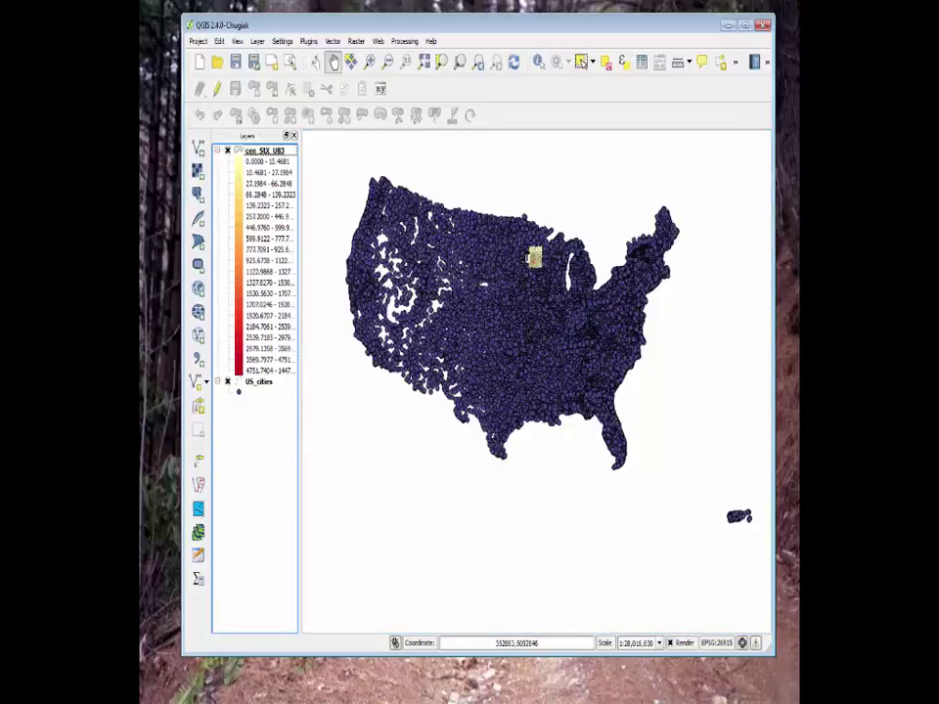
Select the US_cities points within a rectangle slightly larger than the cen_StX_U83 census area
{"action": "left_click", "coordinate": [370, 61]}
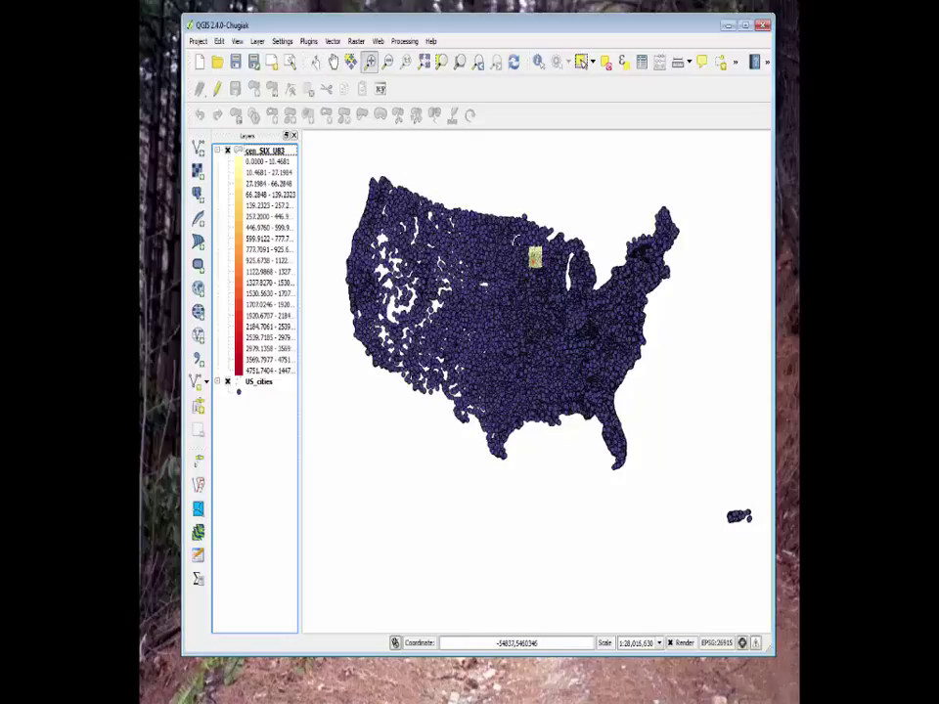
{"action": "left_click_drag", "start_coordinate": [525, 244], "coordinate": [545, 277]}
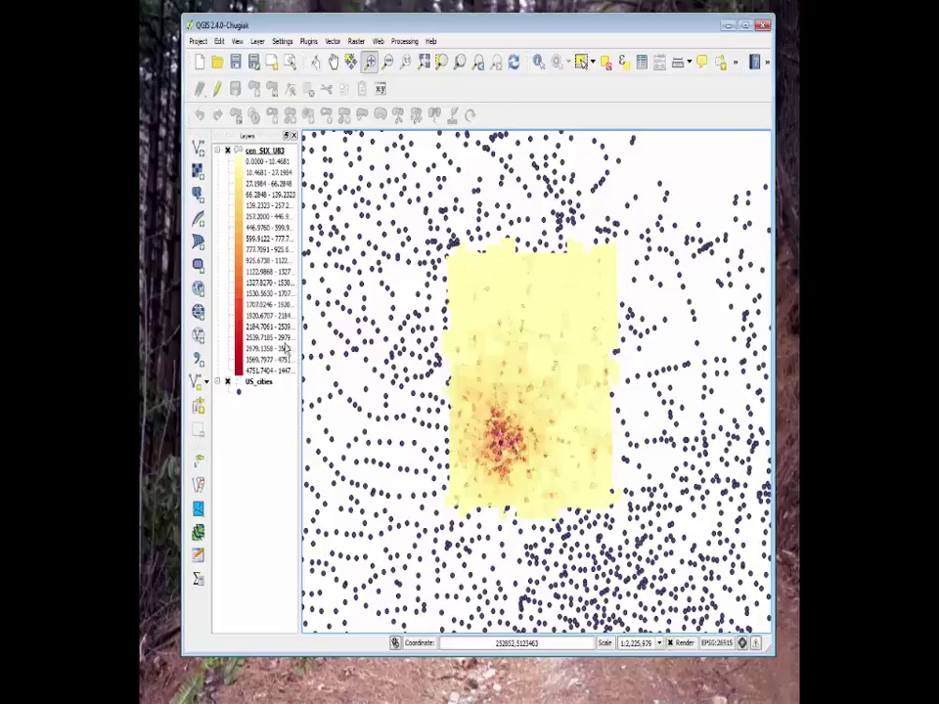
{"action": "left_click", "coordinate": [262, 382]}
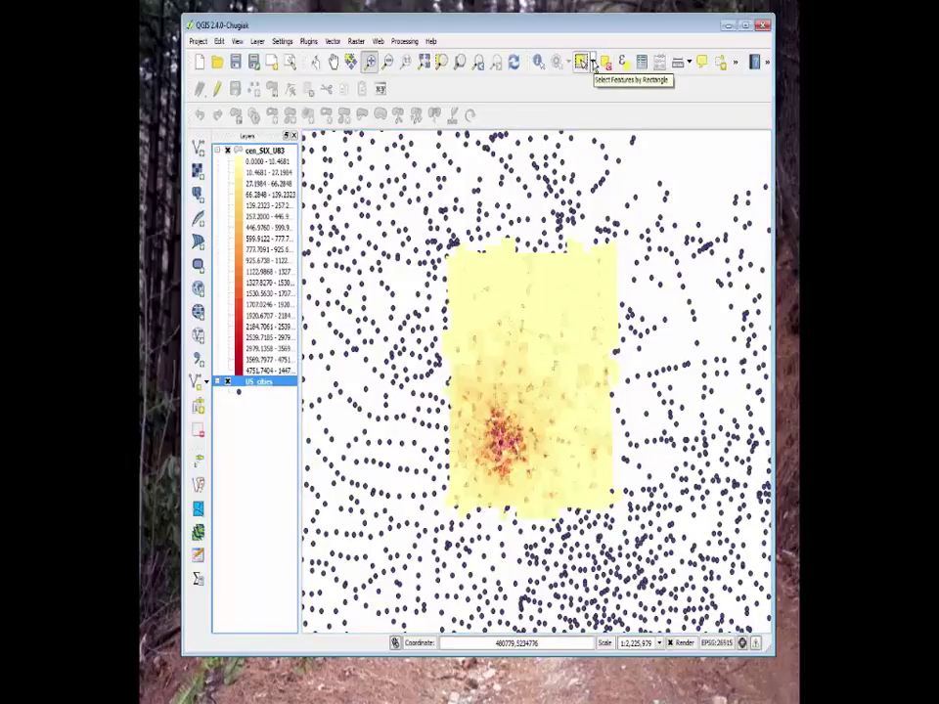
{"action": "left_click", "coordinate": [593, 63]}
{"action": "left_click", "coordinate": [606, 94]}
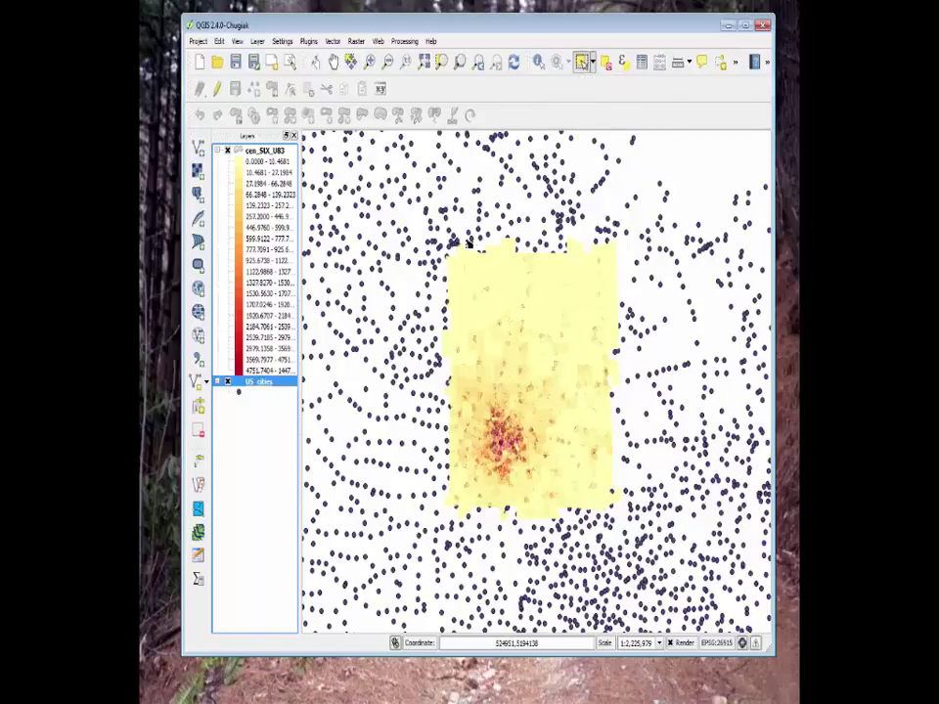
{"action": "left_click_drag", "start_coordinate": [413, 213], "coordinate": [655, 537]}
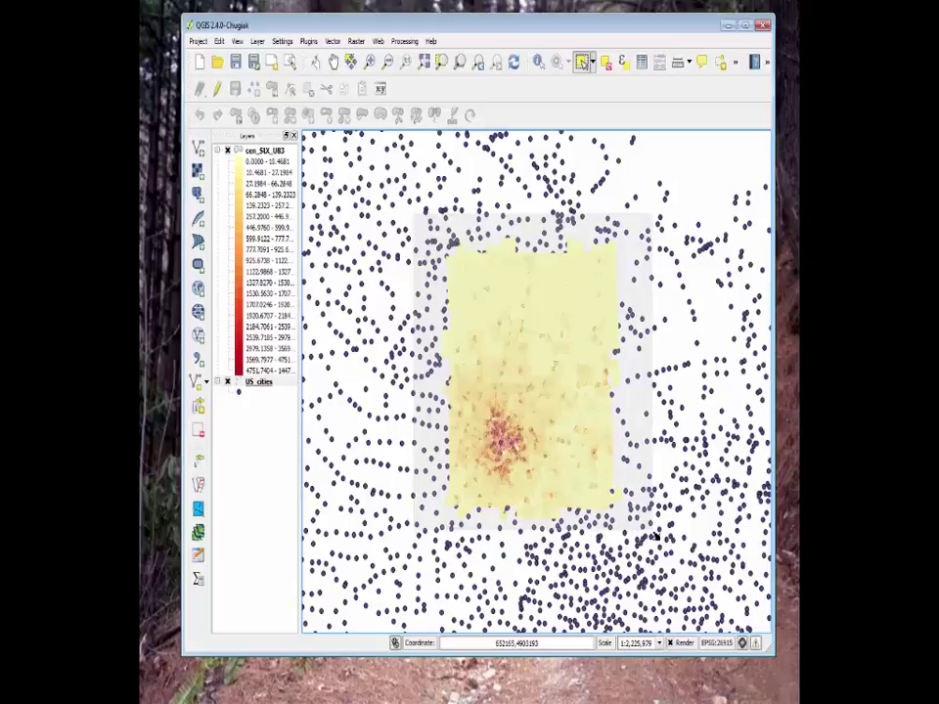
{"action": "left_click_drag", "start_coordinate": [654, 537], "coordinate": [657, 538]}
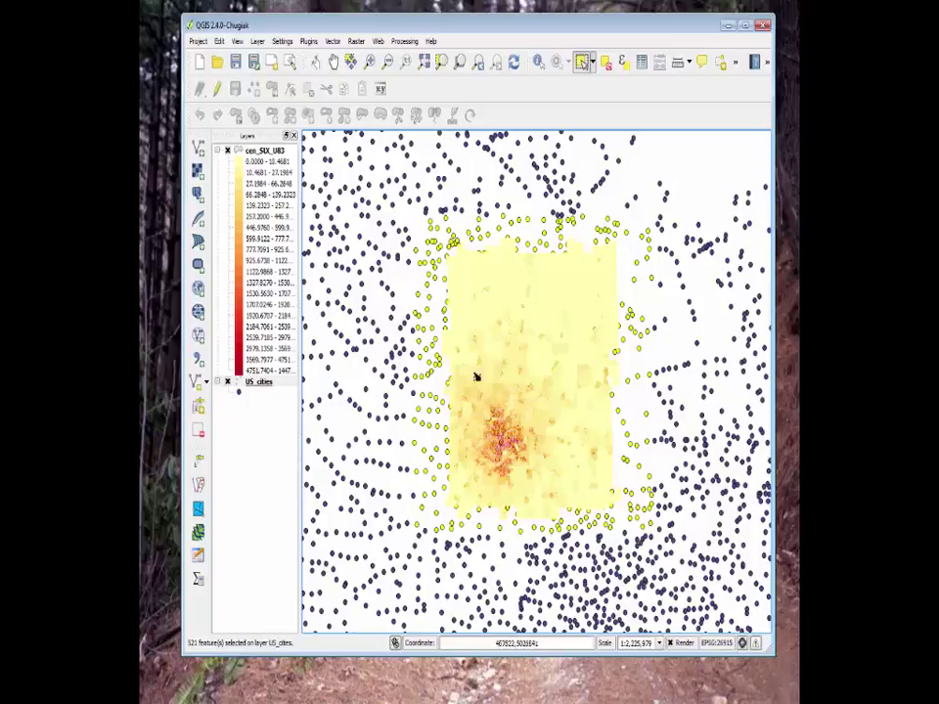
Set up a shapefile export of only the selected US_cities features, named citySelbyRect.shp in the L6 folder
{"action": "right_click", "coordinate": [261, 384]}
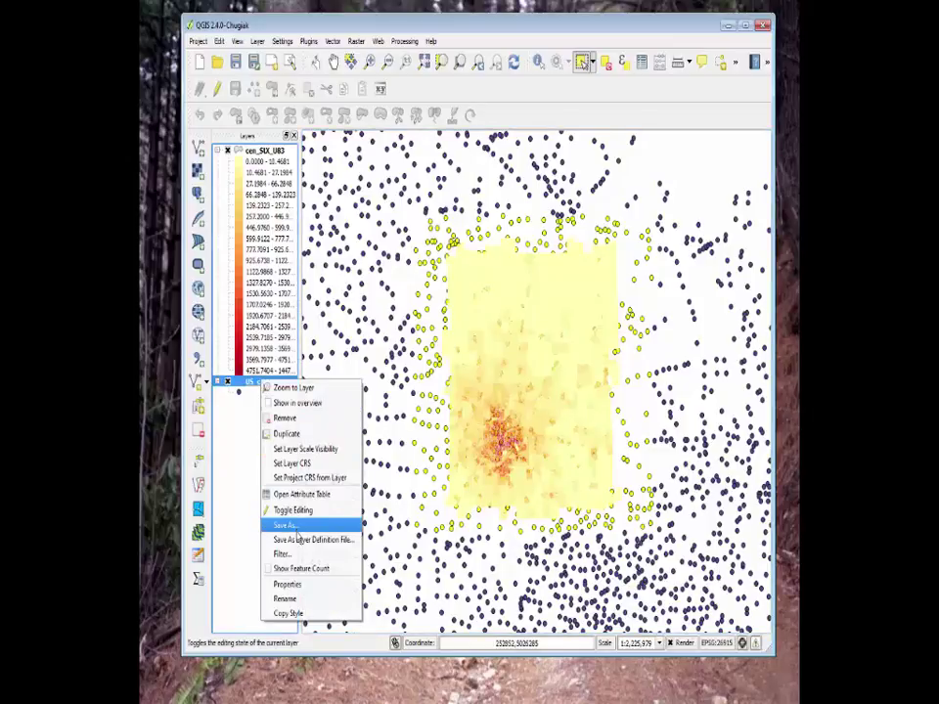
{"action": "left_click", "coordinate": [296, 529]}
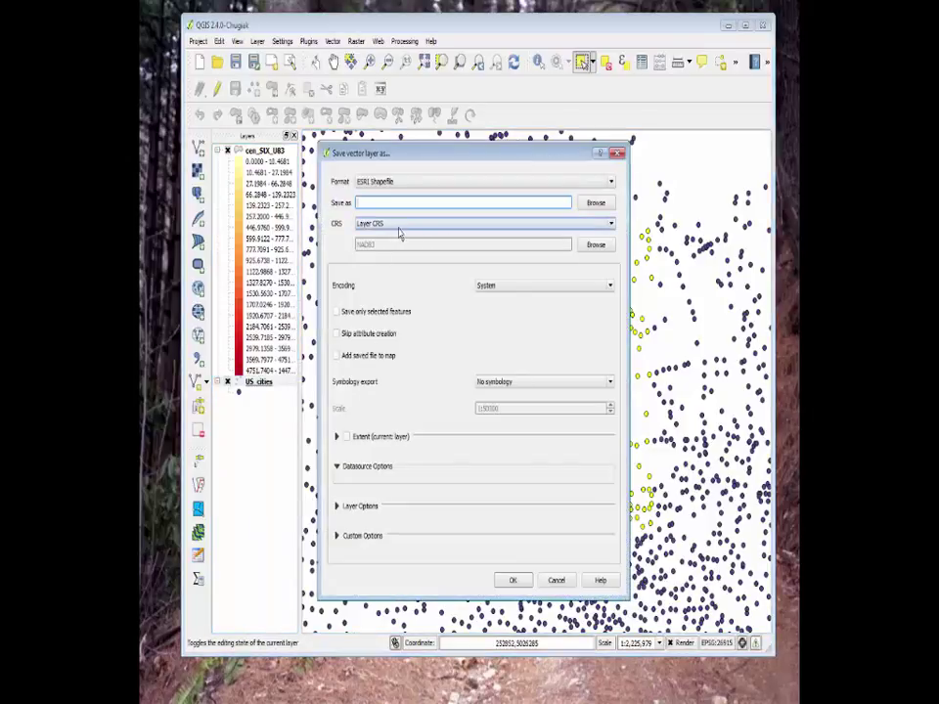
{"action": "left_click", "coordinate": [336, 311]}
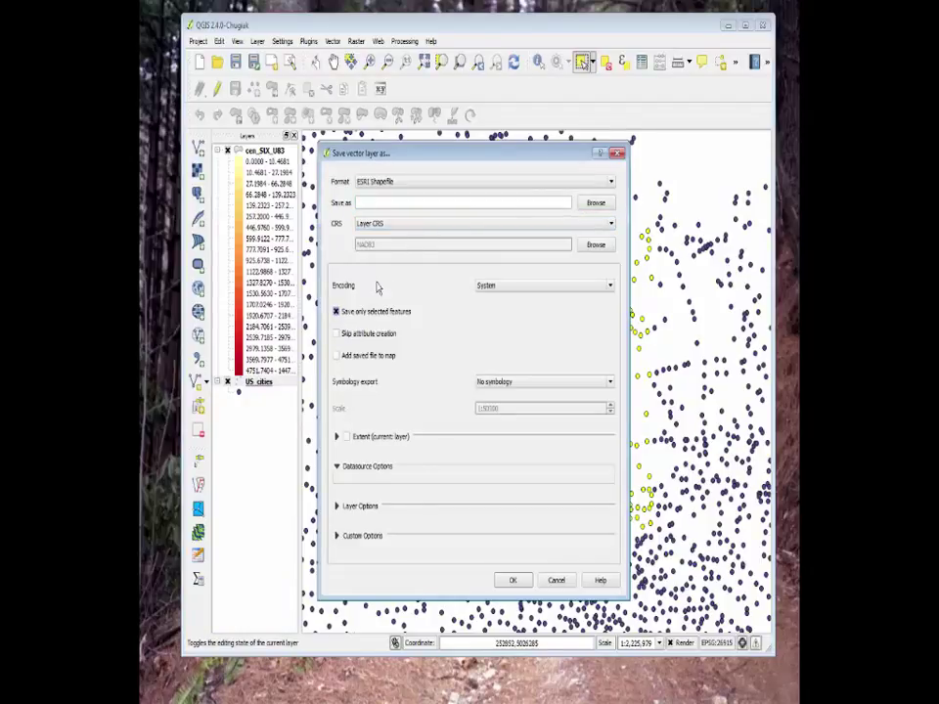
{"action": "left_click", "coordinate": [596, 204]}
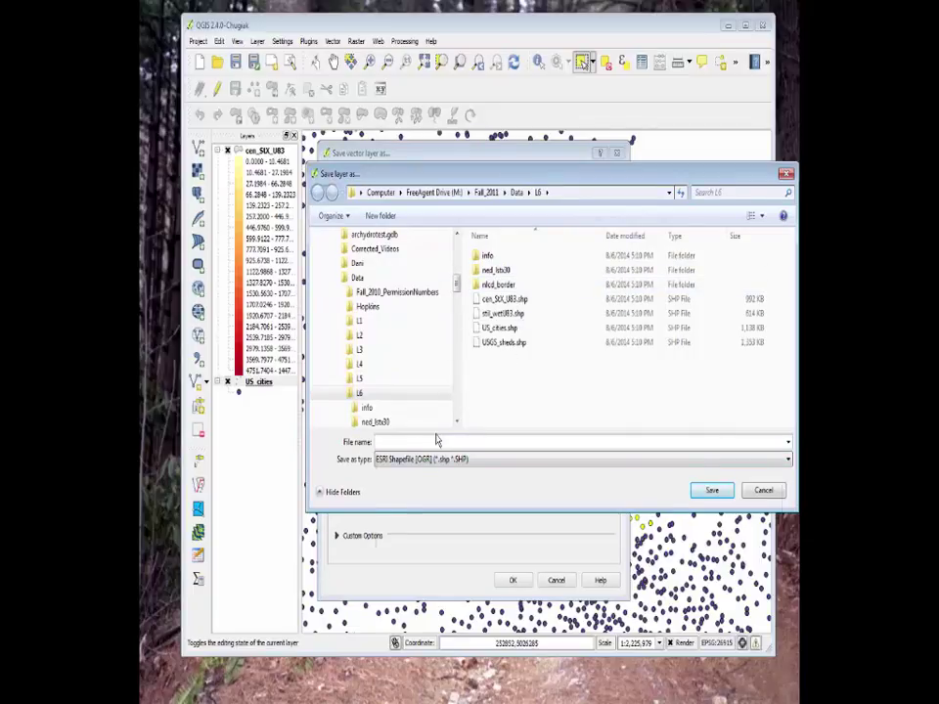
{"action": "type", "text": "citySelected"}
{"action": "left_click", "coordinate": [705, 492]}
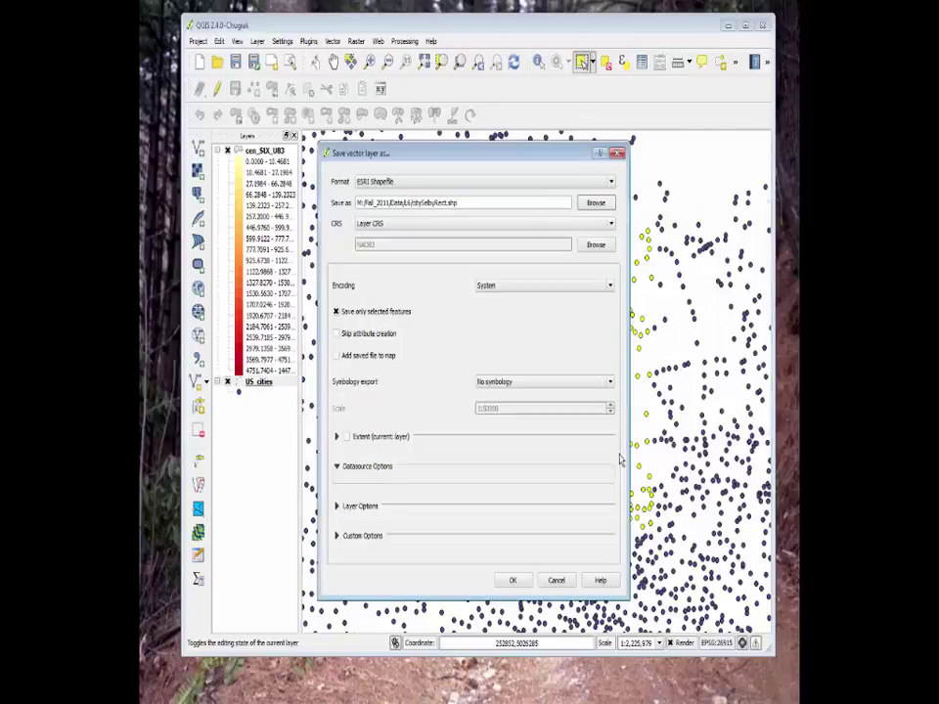
Set the export's coordinate system to NAD83 / UTM zone 15N and save the selected cities shapefile
{"action": "left_click", "coordinate": [611, 227]}
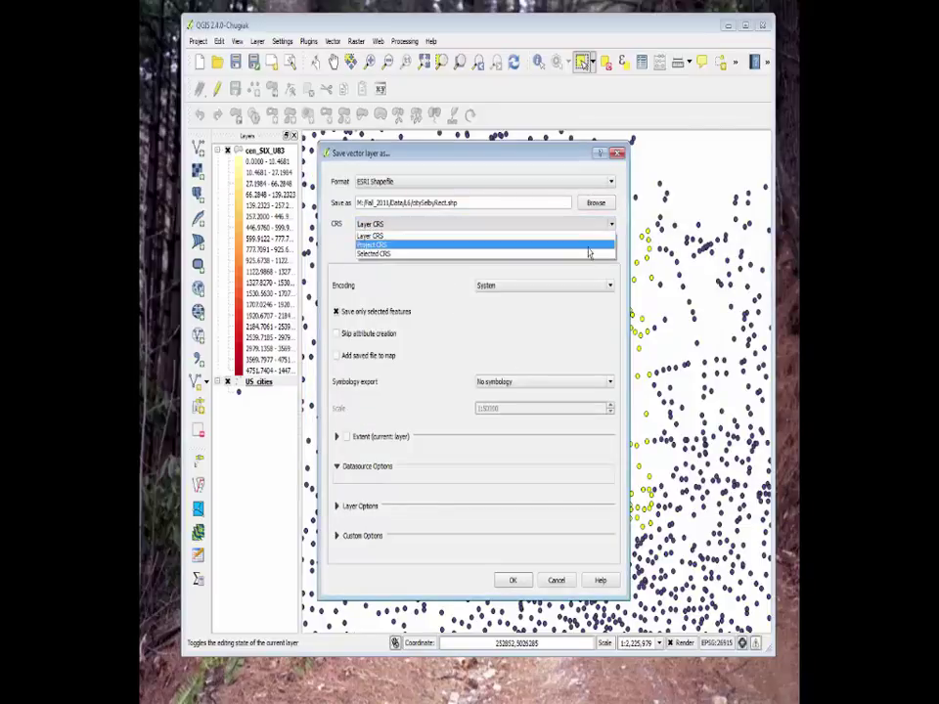
{"action": "left_click", "coordinate": [589, 255]}
{"action": "left_click", "coordinate": [597, 246]}
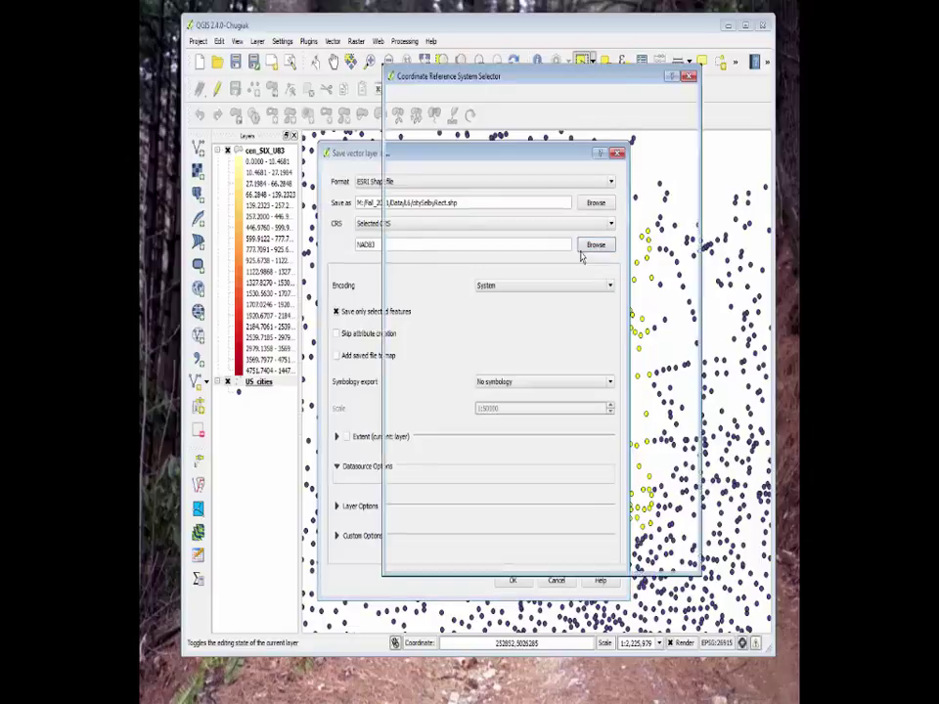
{"action": "left_click", "coordinate": [434, 304]}
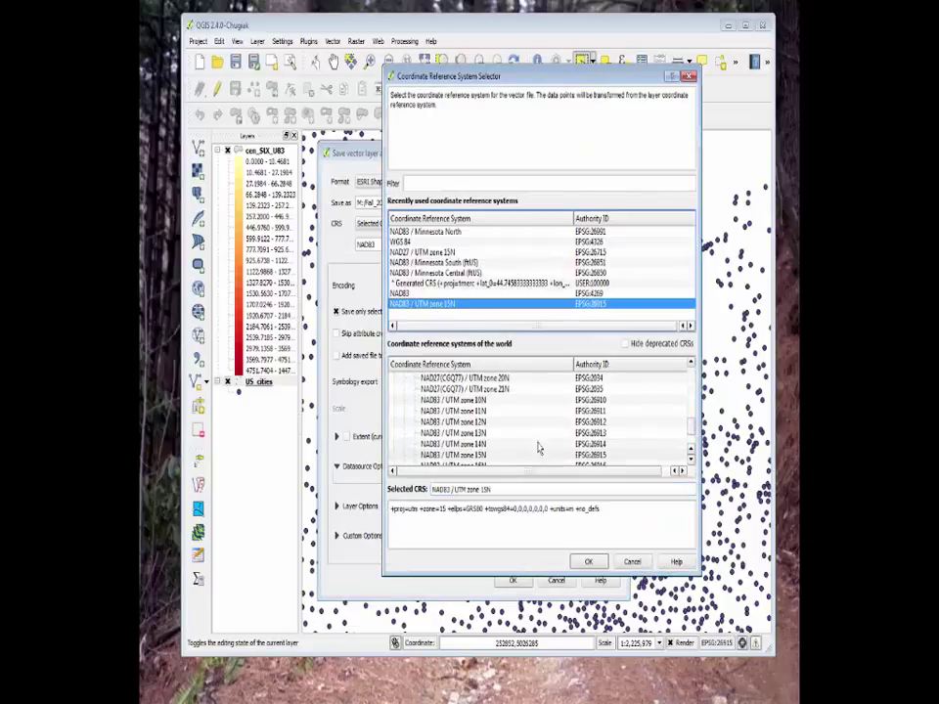
{"action": "left_click", "coordinate": [590, 562]}
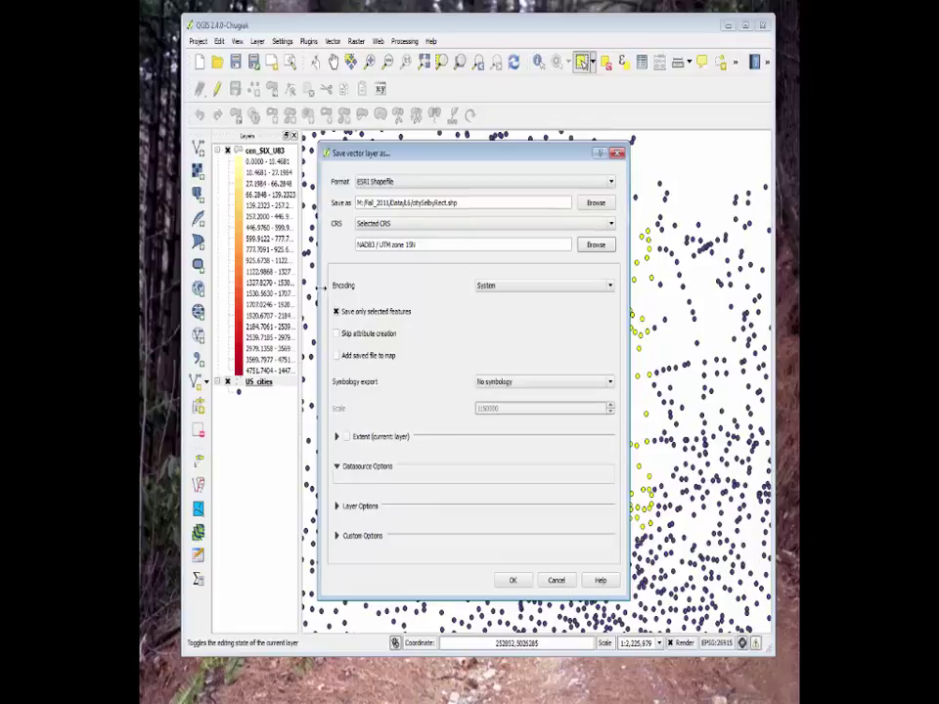
{"action": "left_click", "coordinate": [515, 581]}
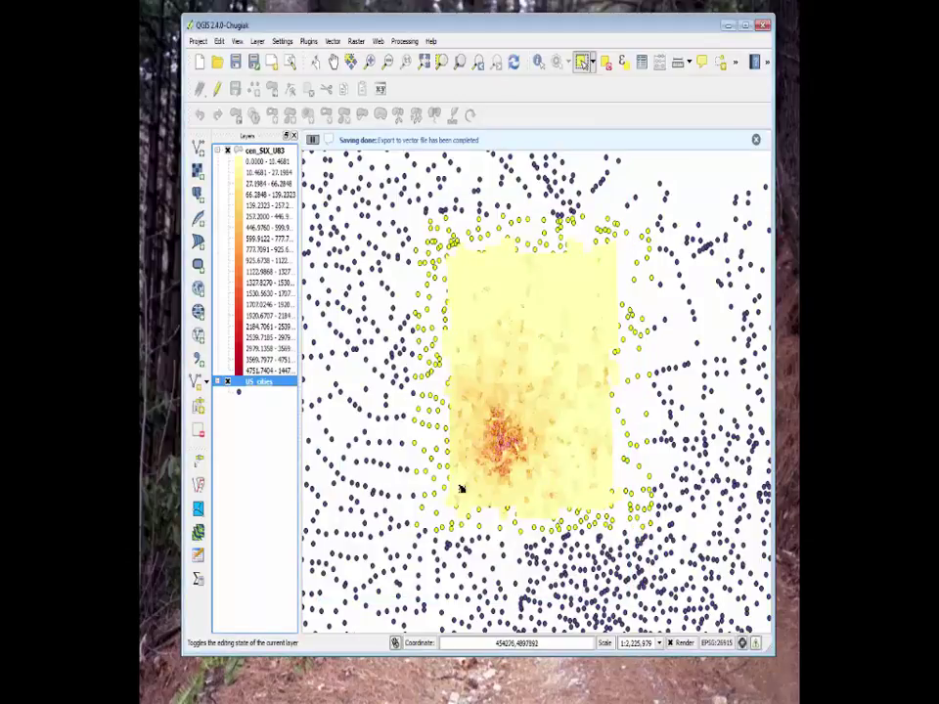
{"action": "left_click", "coordinate": [755, 141]}
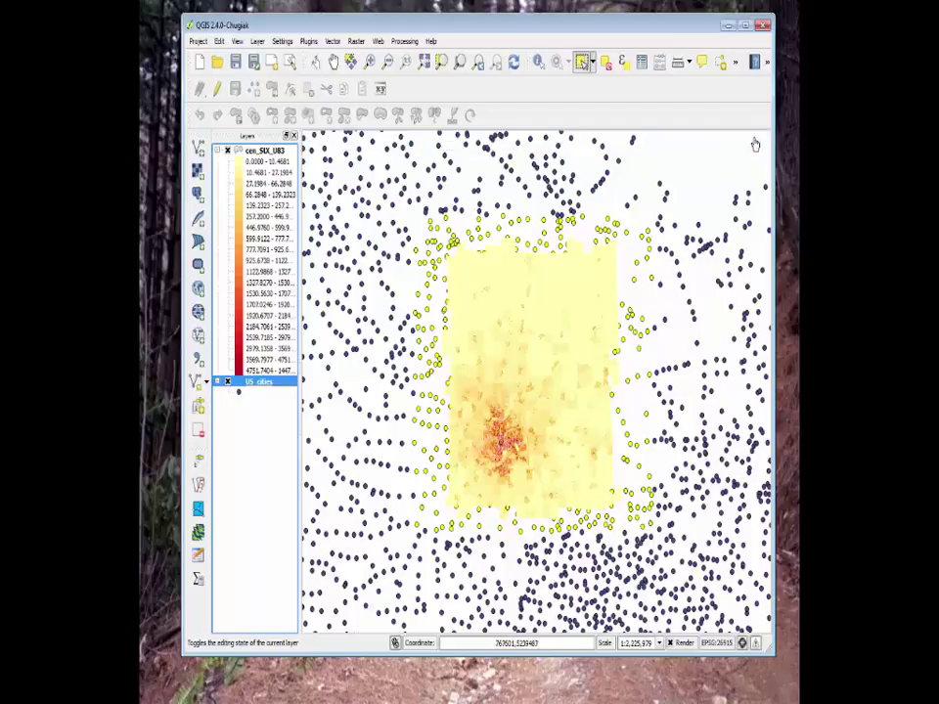
Remove the US_cities layer from the project
{"action": "right_click", "coordinate": [250, 389]}
{"action": "left_click", "coordinate": [254, 417]}
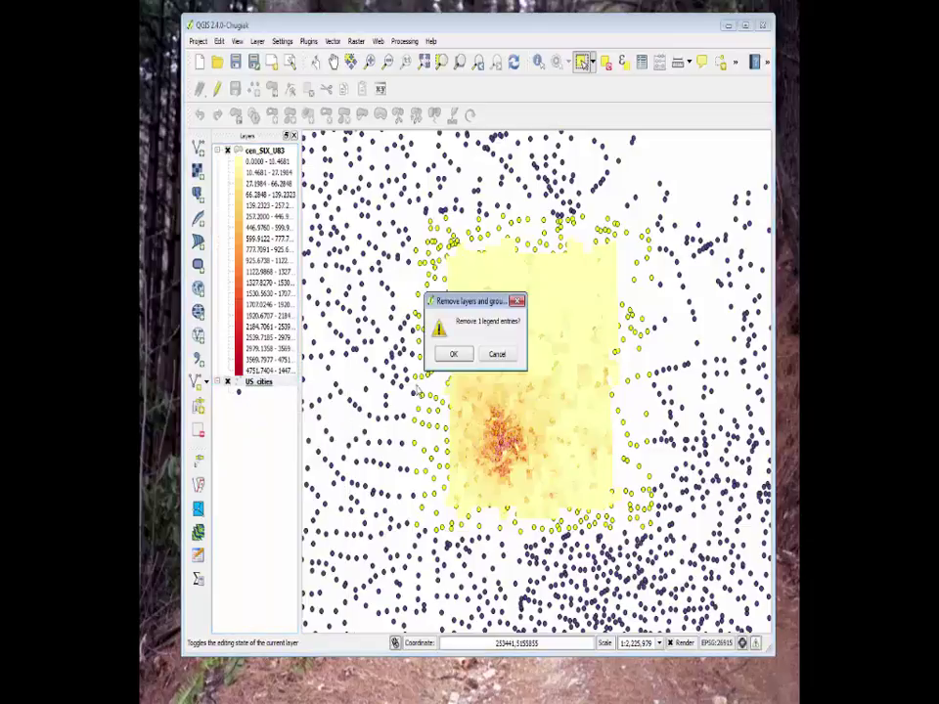
{"action": "left_click", "coordinate": [442, 358]}
Add the citySelbyRect.shp shapefile from the L6 folder to the project as a vector layer
{"action": "key", "text": "ctrl+shift+v"}
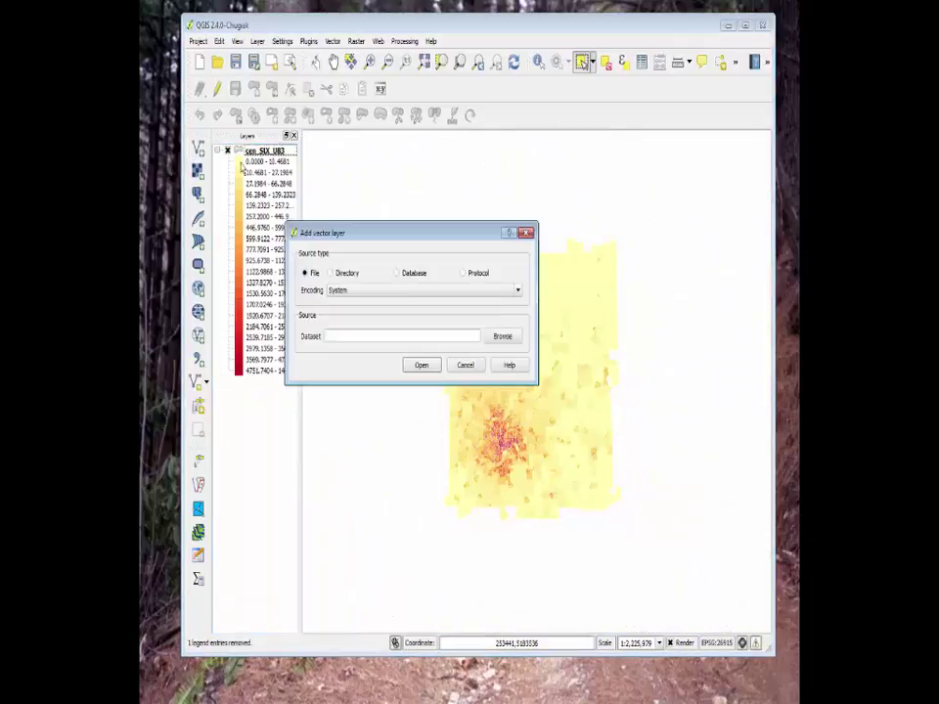
{"action": "left_click", "coordinate": [483, 336]}
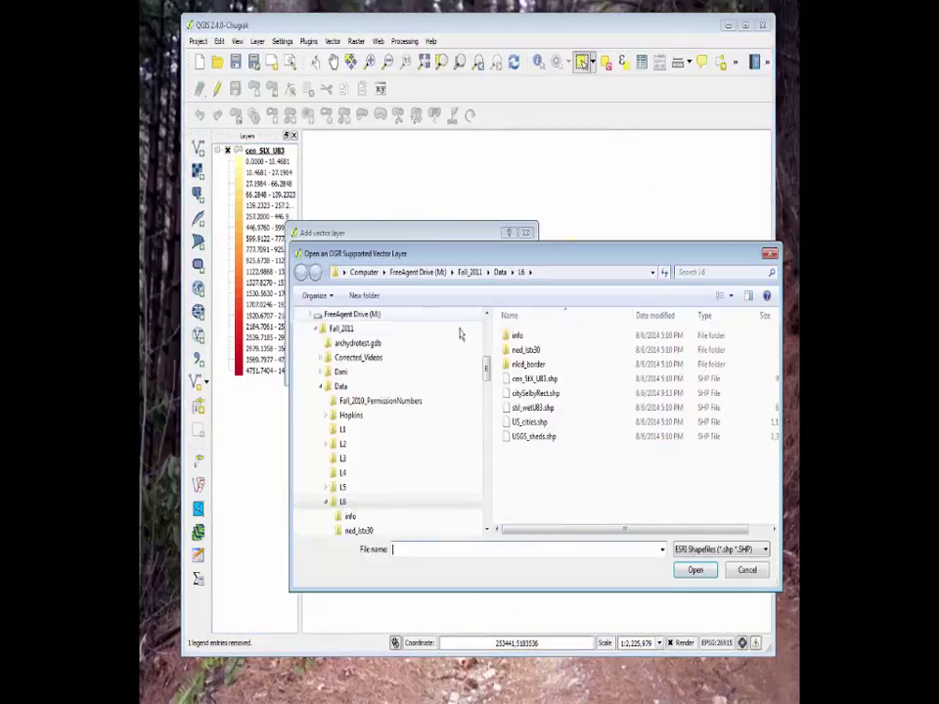
{"action": "left_click", "coordinate": [534, 393]}
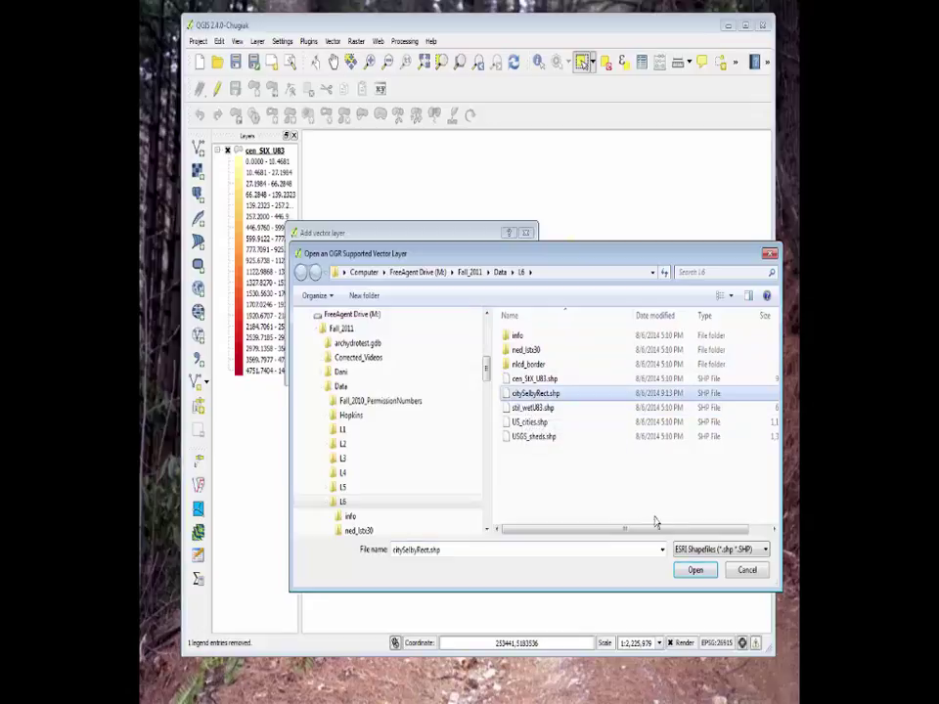
{"action": "left_click", "coordinate": [692, 571]}
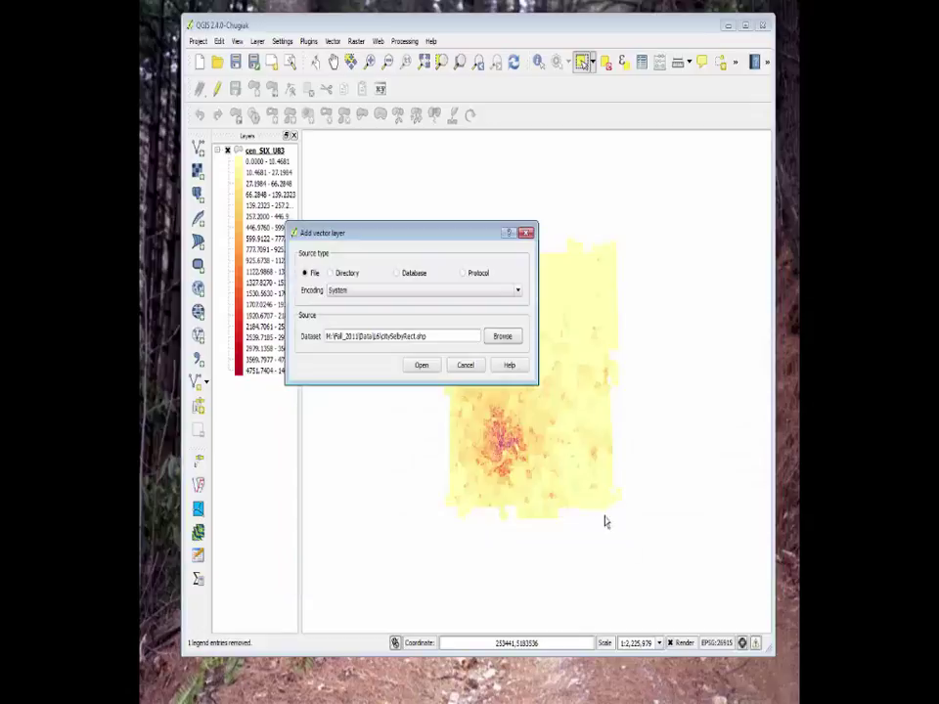
{"action": "left_click", "coordinate": [430, 368]}
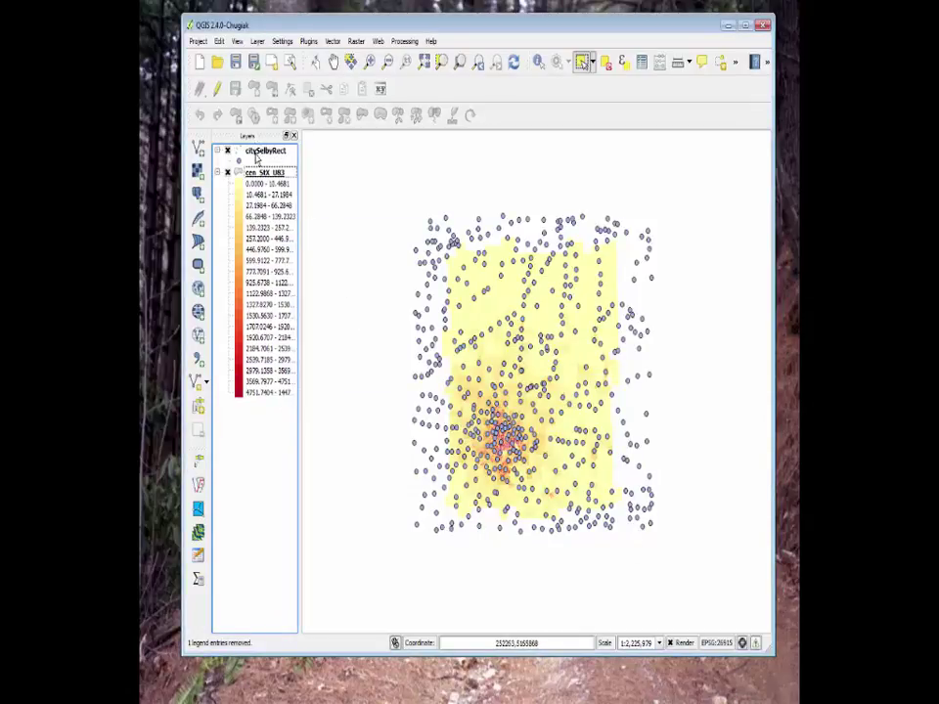
Move the citySelbyRect layer beneath cen_StX_U83 in the drawing order and bring it back on top
{"action": "left_click_drag", "start_coordinate": [260, 158], "coordinate": [260, 416]}
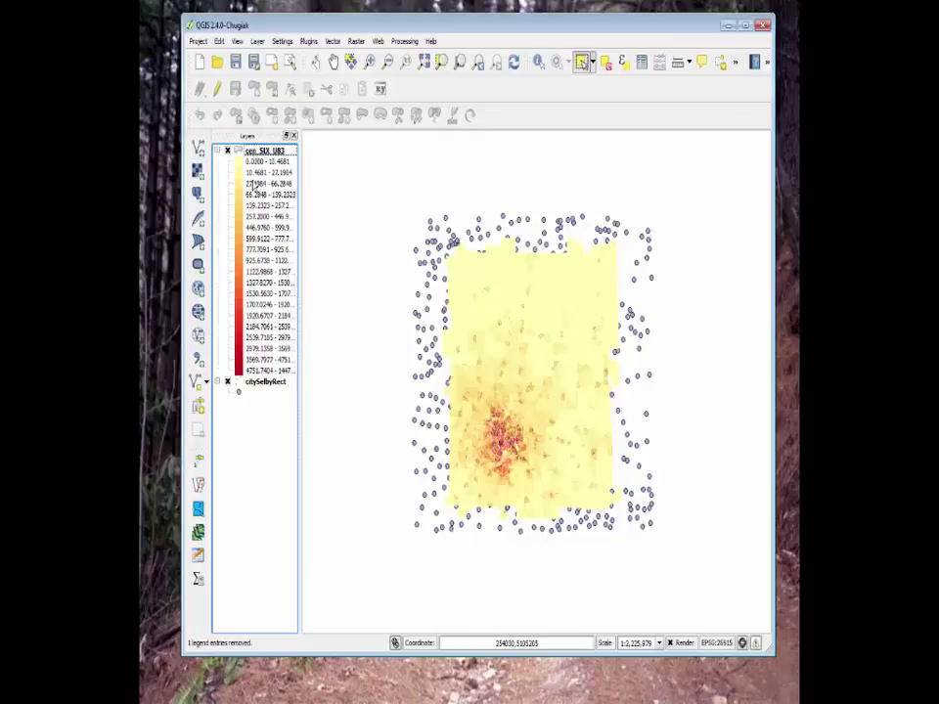
{"action": "left_click", "coordinate": [257, 383]}
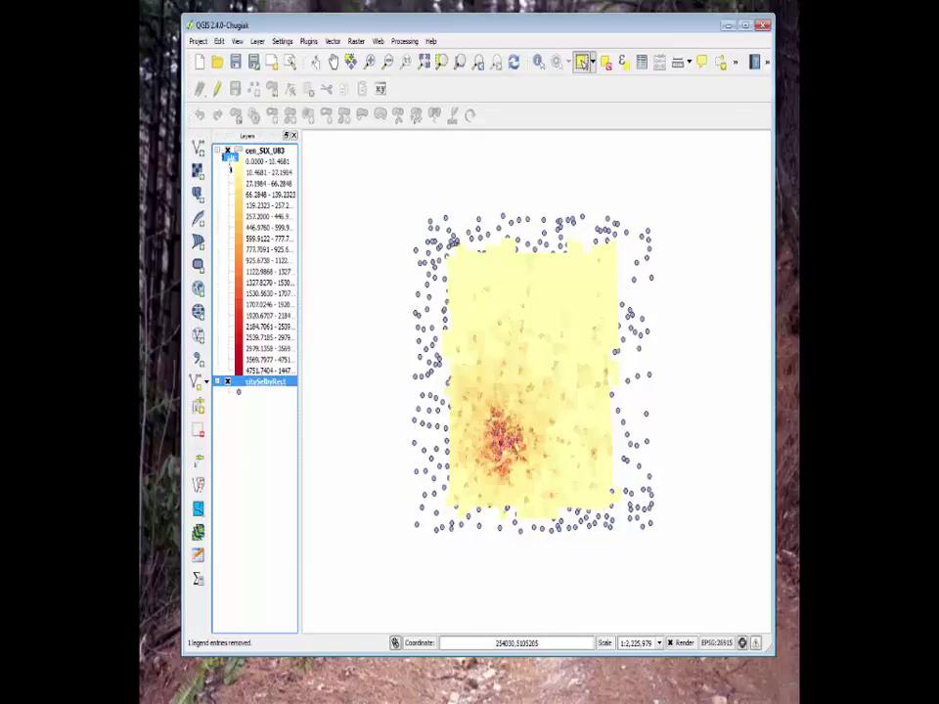
{"action": "left_click_drag", "start_coordinate": [221, 156], "coordinate": [248, 156]}
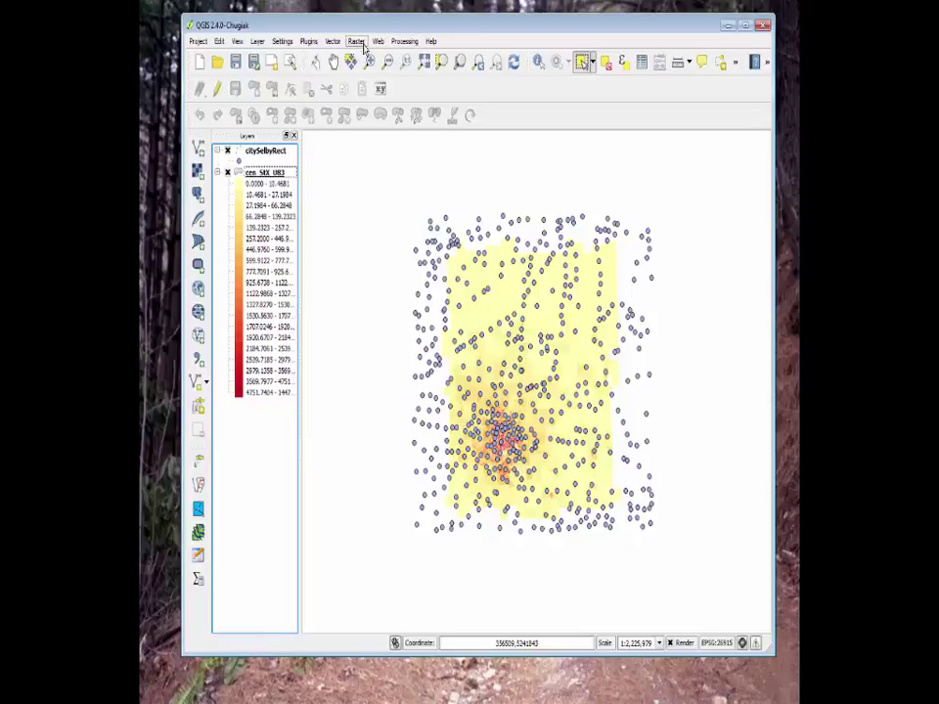
Run a Spatial Query that creates a new selection of the citySelbyRect features that intersect cen_StX_U83
{"action": "left_click", "coordinate": [333, 41]}
{"action": "mouse_move", "coordinate": [349, 122]}
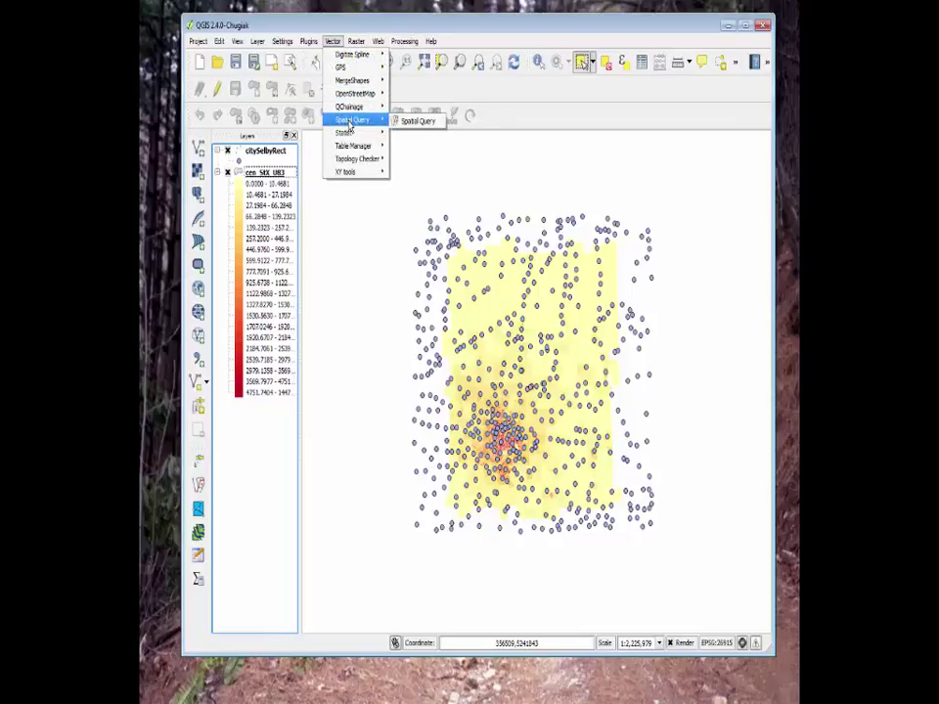
{"action": "left_click", "coordinate": [408, 122]}
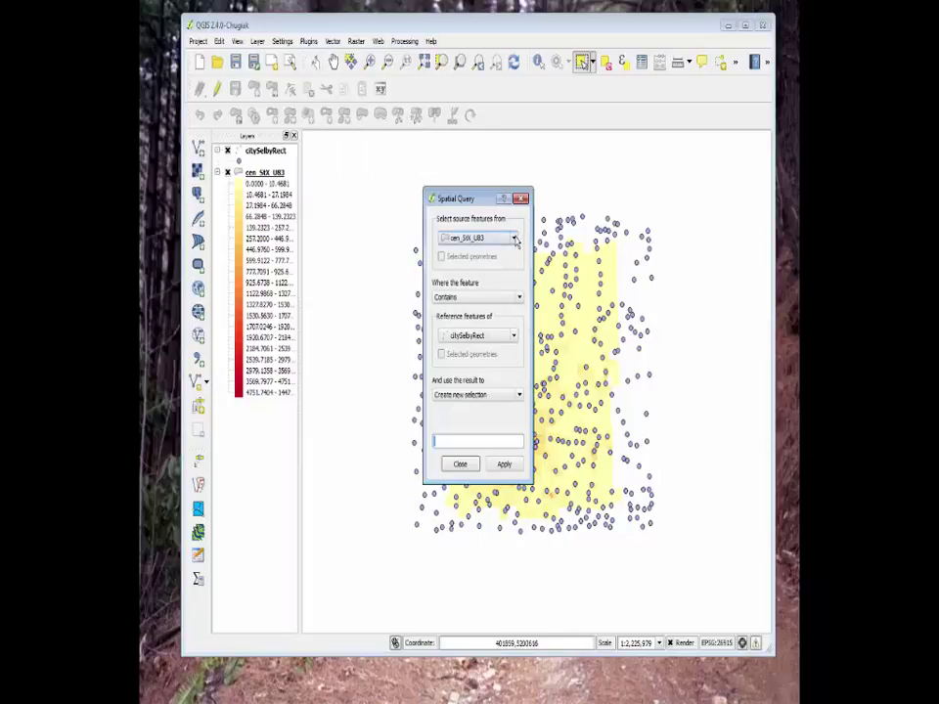
{"action": "left_click", "coordinate": [515, 241]}
{"action": "left_click", "coordinate": [497, 266]}
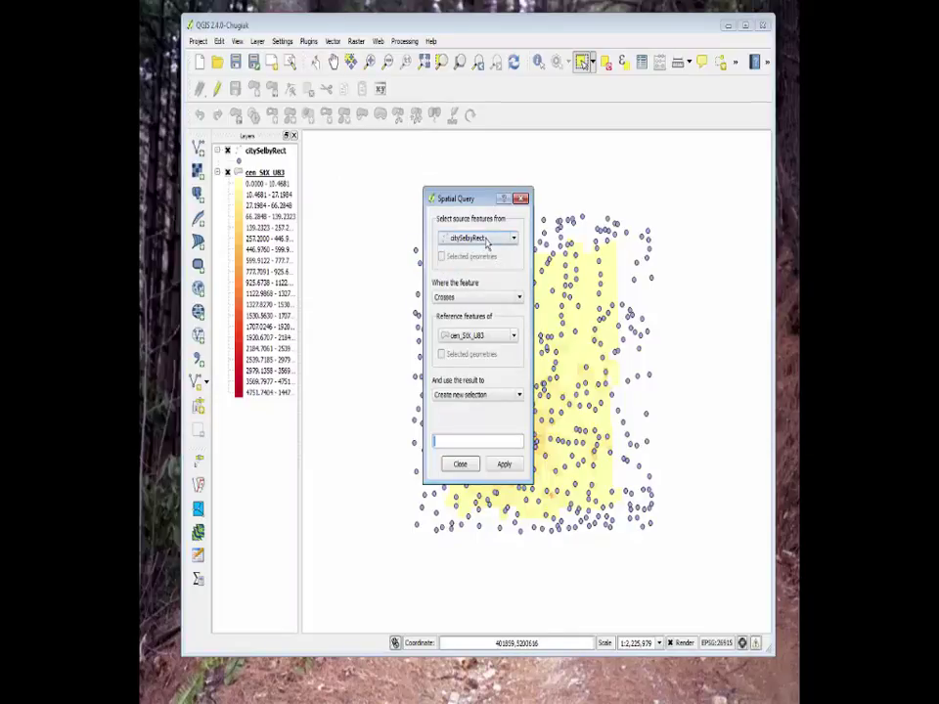
{"action": "left_click", "coordinate": [519, 299]}
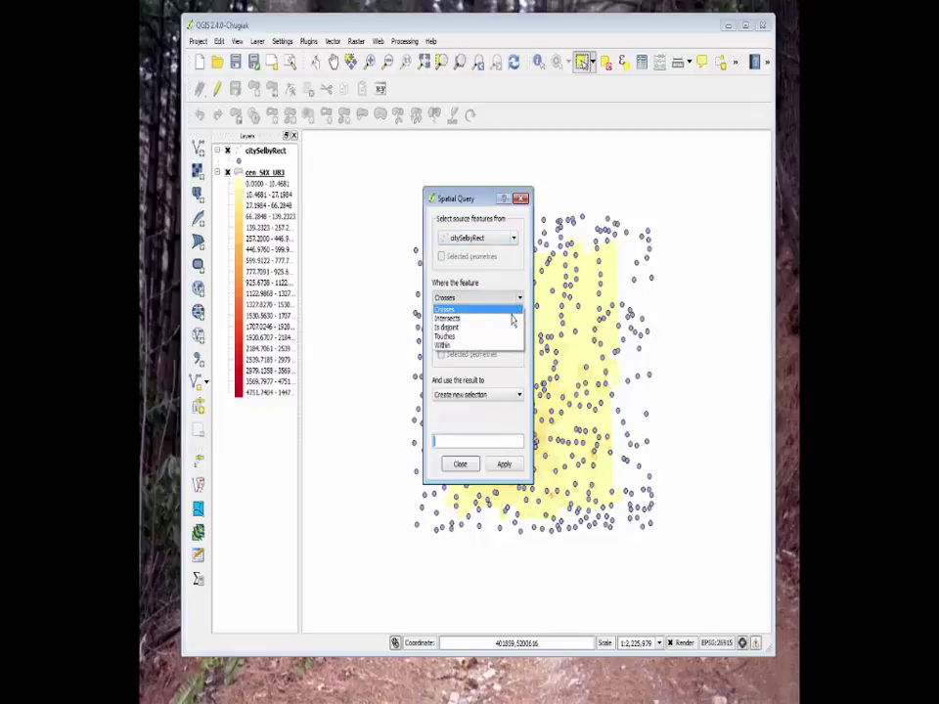
{"action": "left_click", "coordinate": [511, 324]}
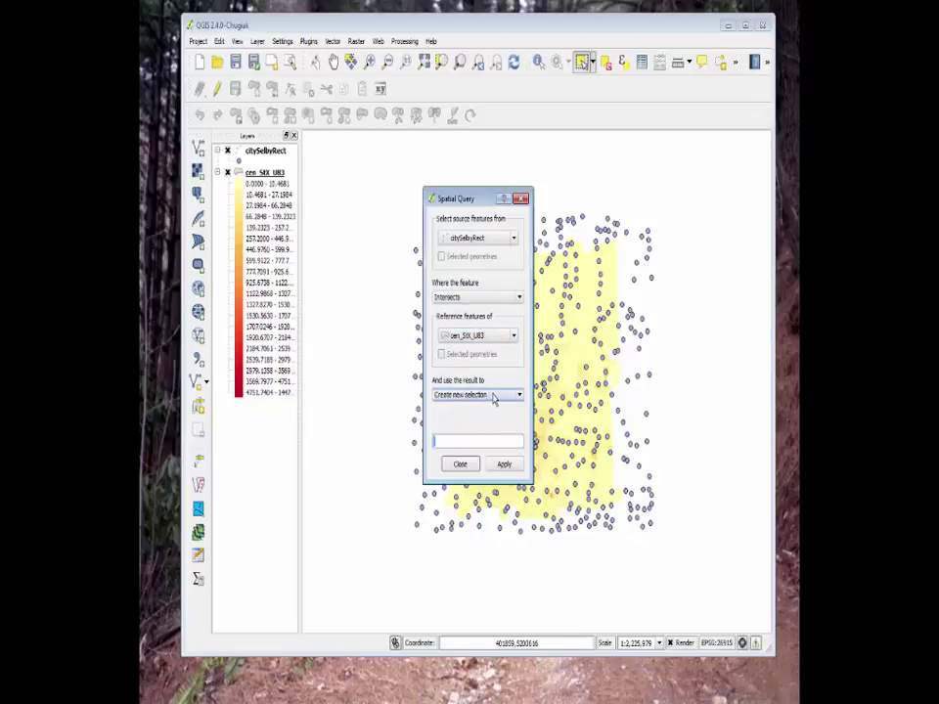
{"action": "left_click", "coordinate": [502, 464]}
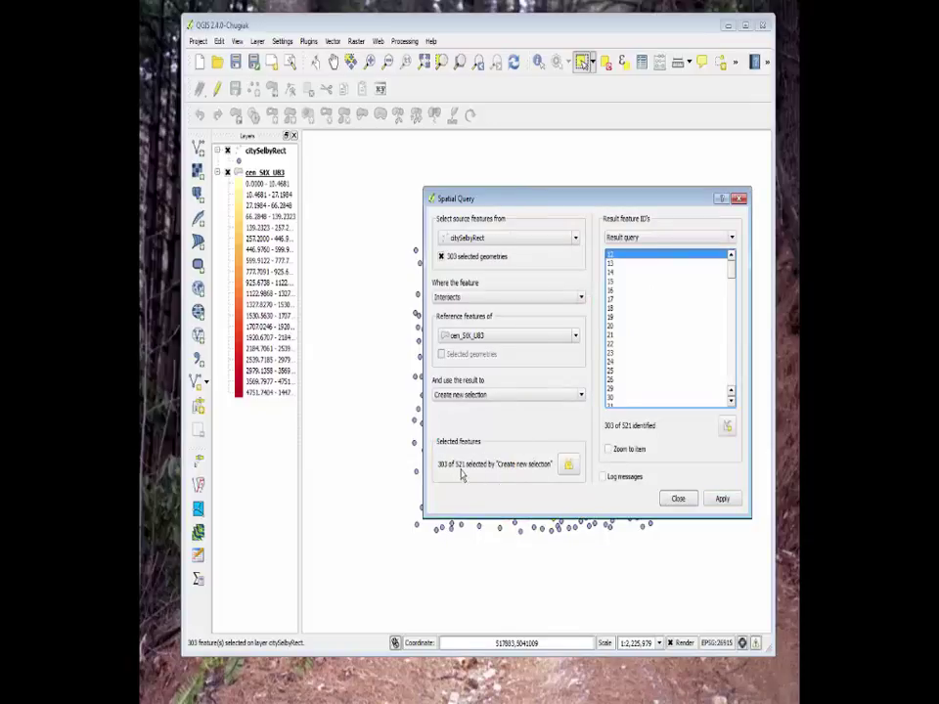
{"action": "left_click", "coordinate": [721, 500]}
{"action": "left_click", "coordinate": [679, 500]}
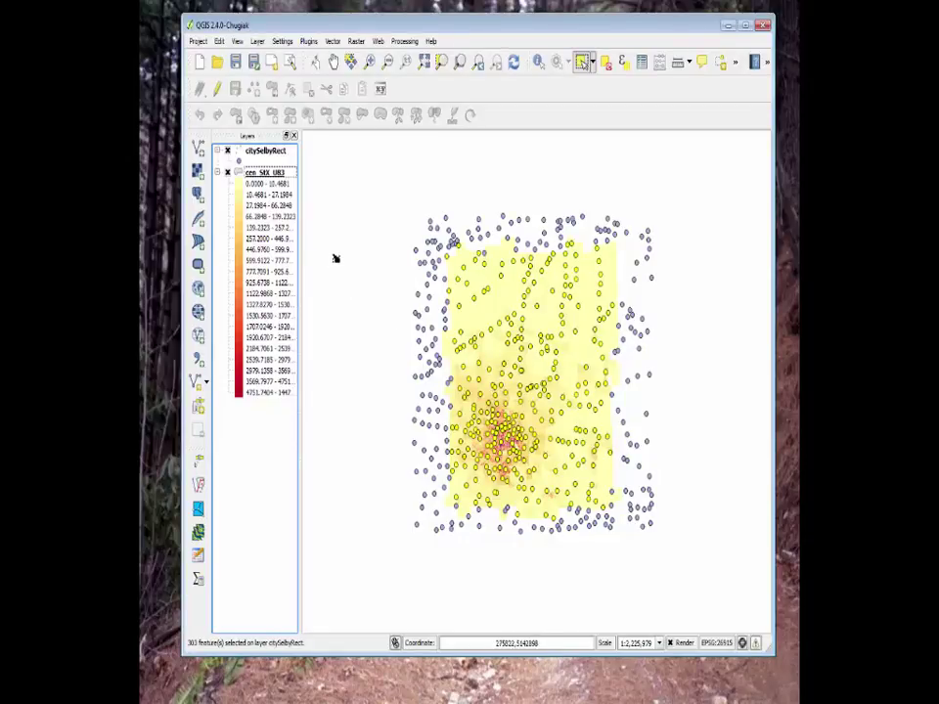
Set up a shapefile export of the citySelbyRect layer, named citySelbyRect_selected.shp in the L6 folder
{"action": "right_click", "coordinate": [269, 156]}
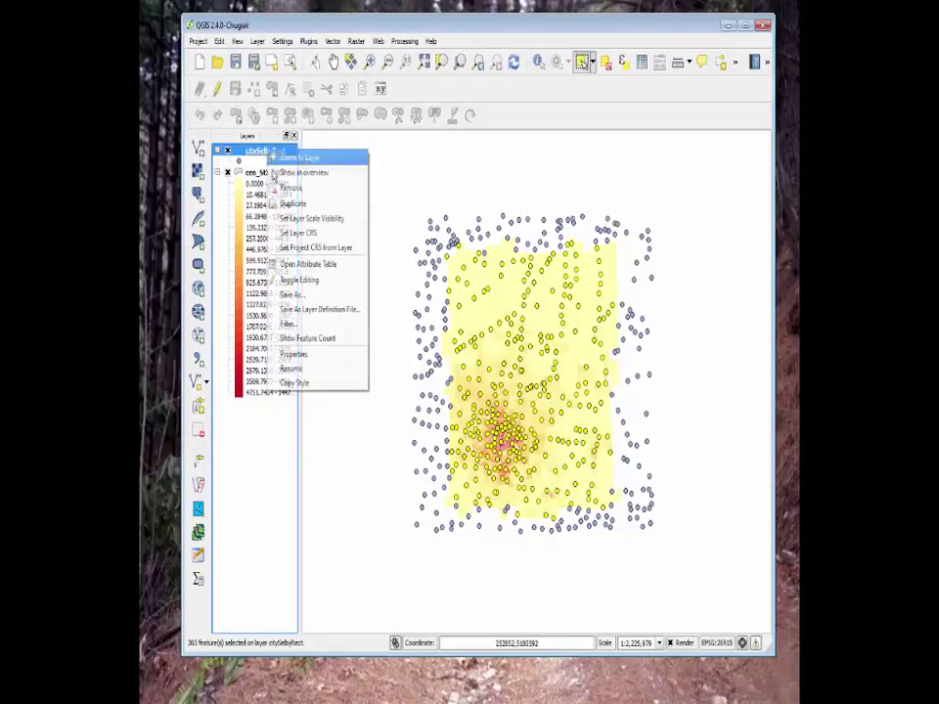
{"action": "left_click", "coordinate": [295, 300]}
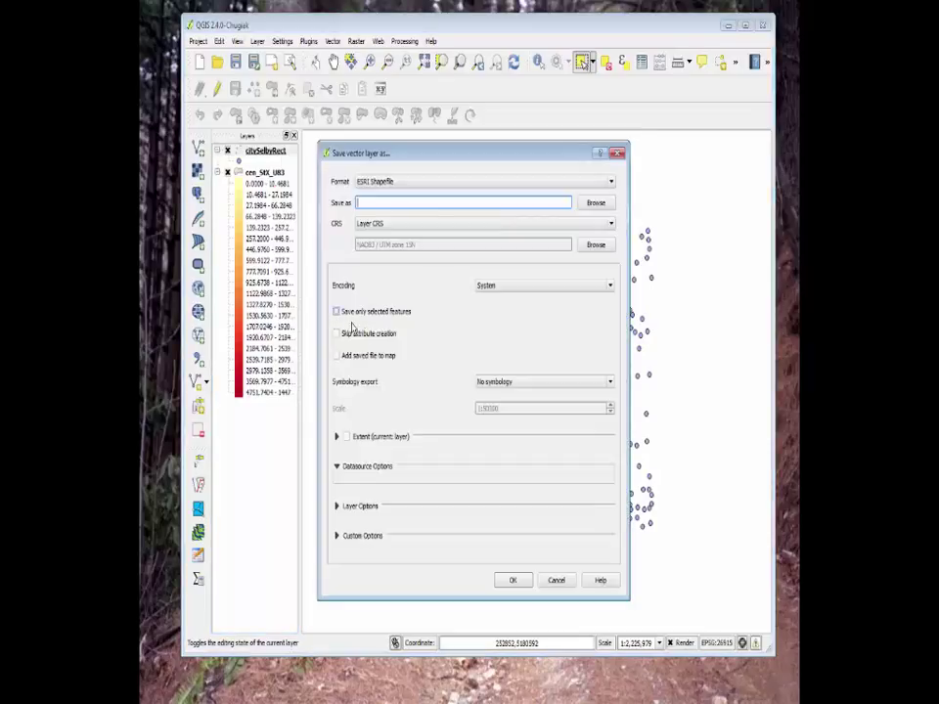
{"action": "left_click", "coordinate": [597, 203]}
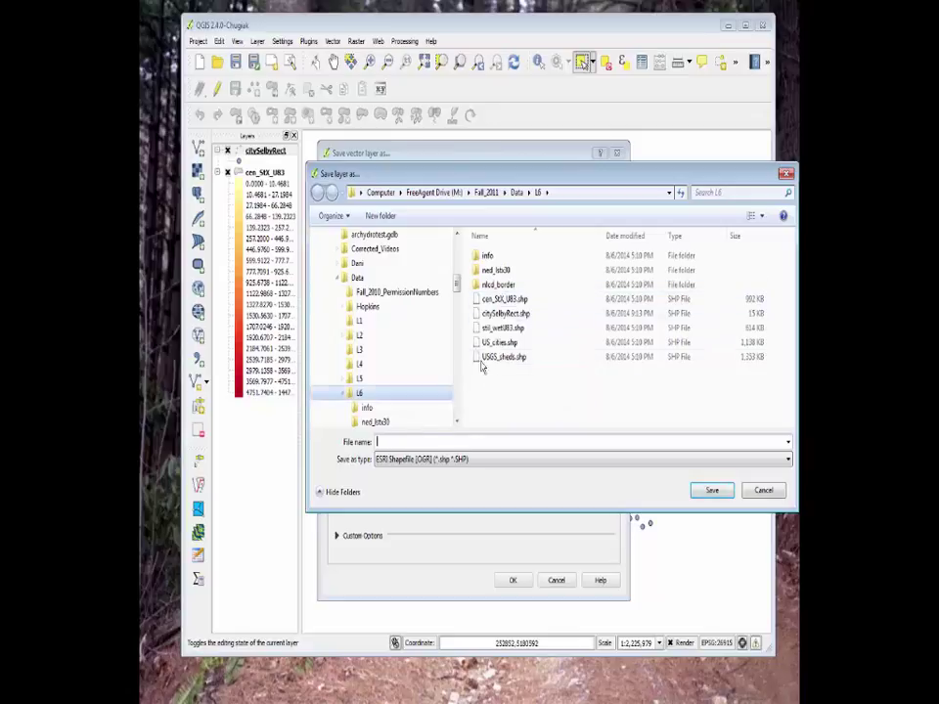
{"action": "left_click", "coordinate": [498, 313]}
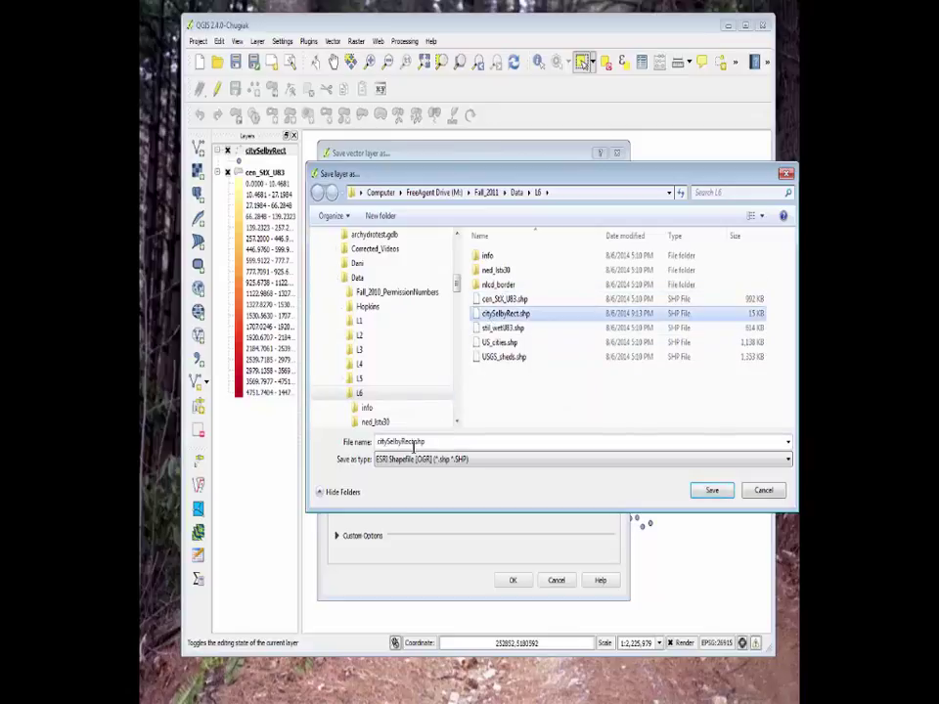
{"action": "left_click", "coordinate": [413, 447]}
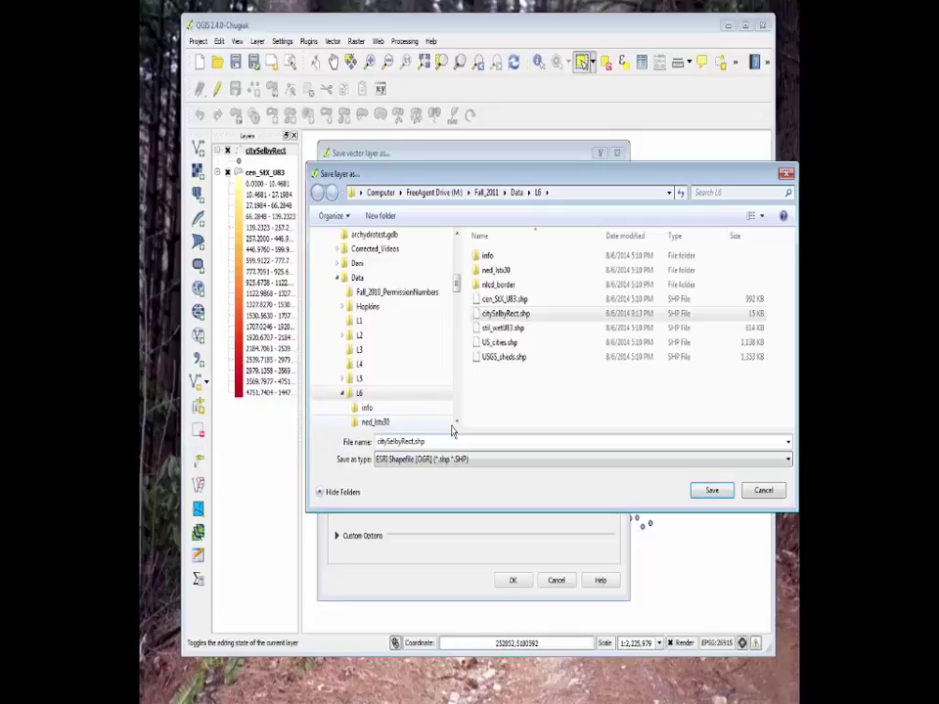
{"action": "type", "text": "_selecte"}
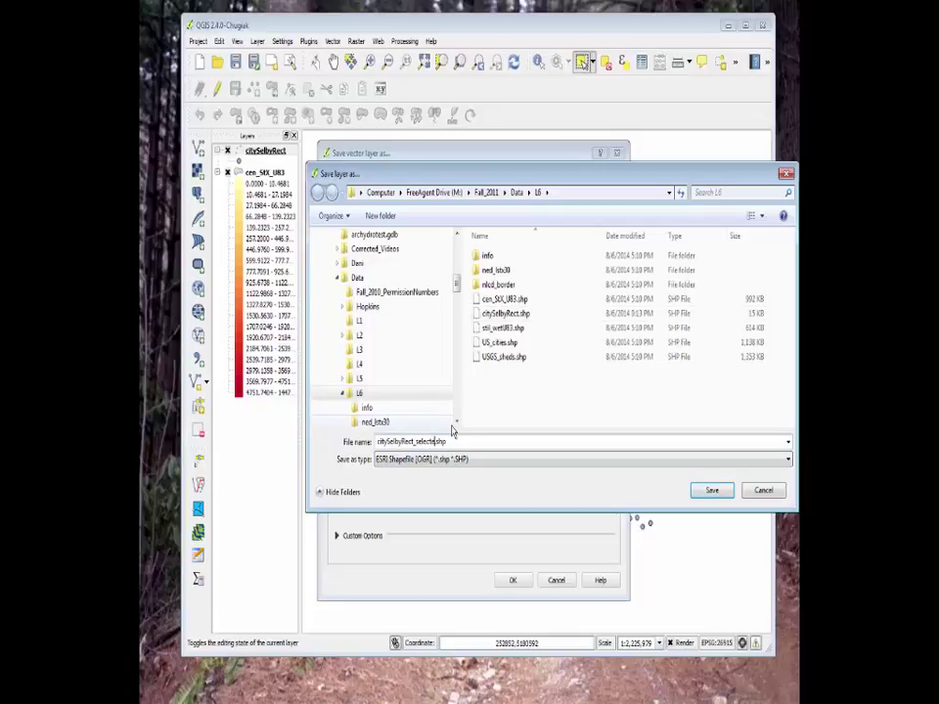
{"action": "type", "text": "d"}
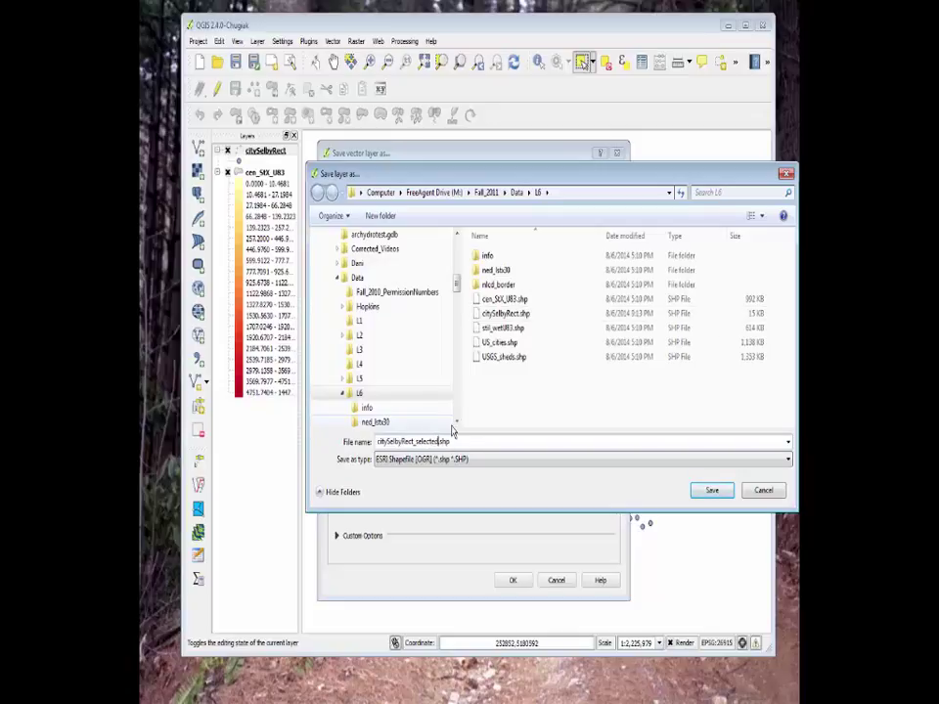
{"action": "left_click", "coordinate": [711, 492]}
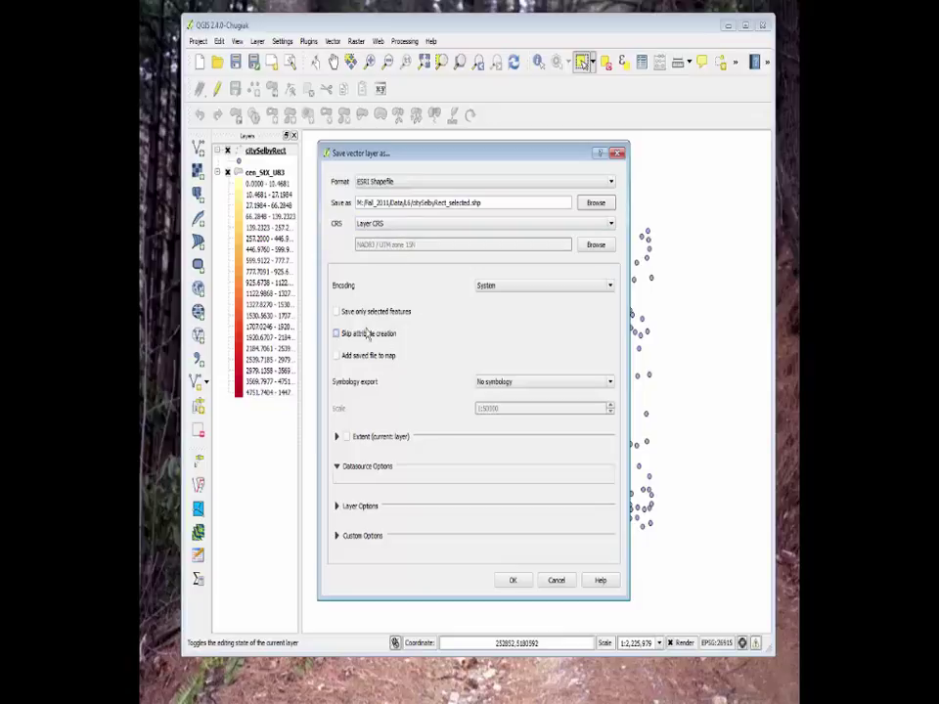
Restrict the export to only the selected features, save the shapefile and dismiss the completion message
{"action": "left_click", "coordinate": [337, 311]}
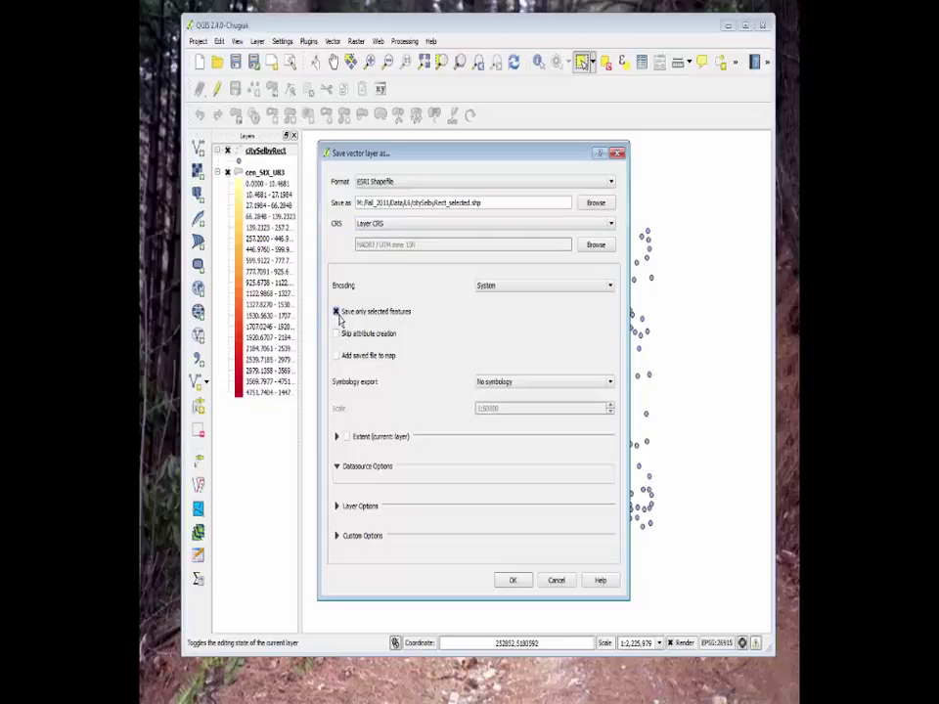
{"action": "left_click", "coordinate": [512, 580]}
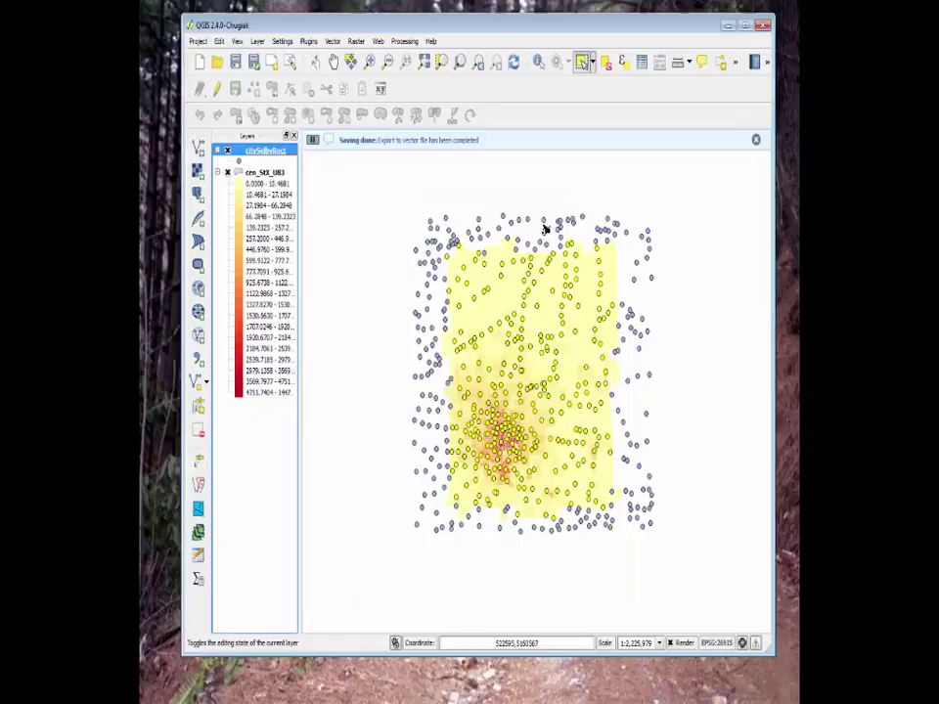
{"action": "left_click", "coordinate": [755, 140]}
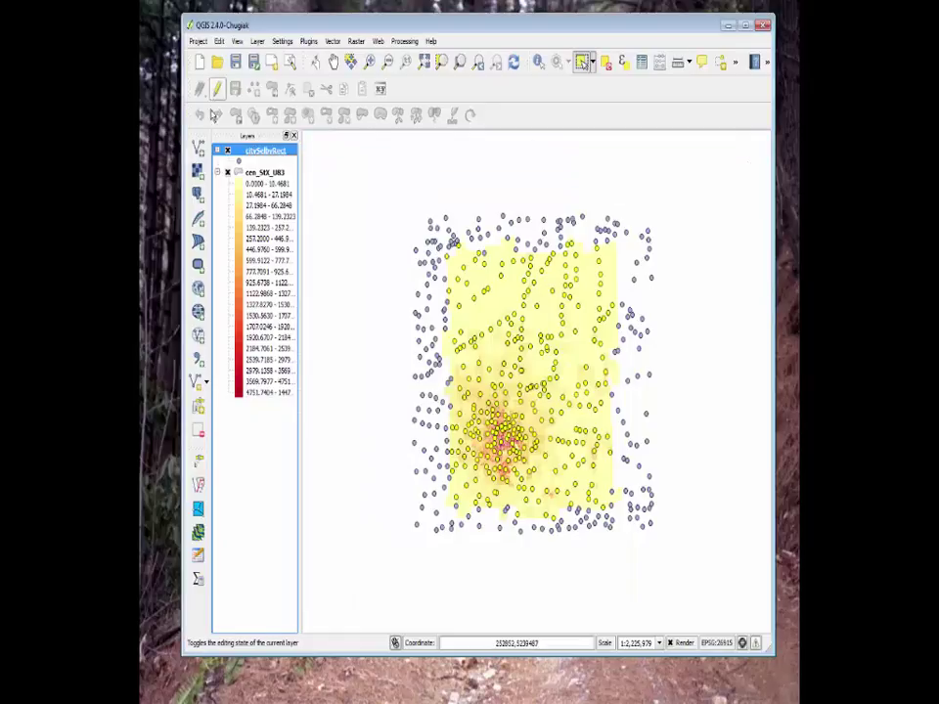
Add the citySelbyRect_selected.shp shapefile from the L6 folder to the project as a vector layer
{"action": "left_click", "coordinate": [198, 147]}
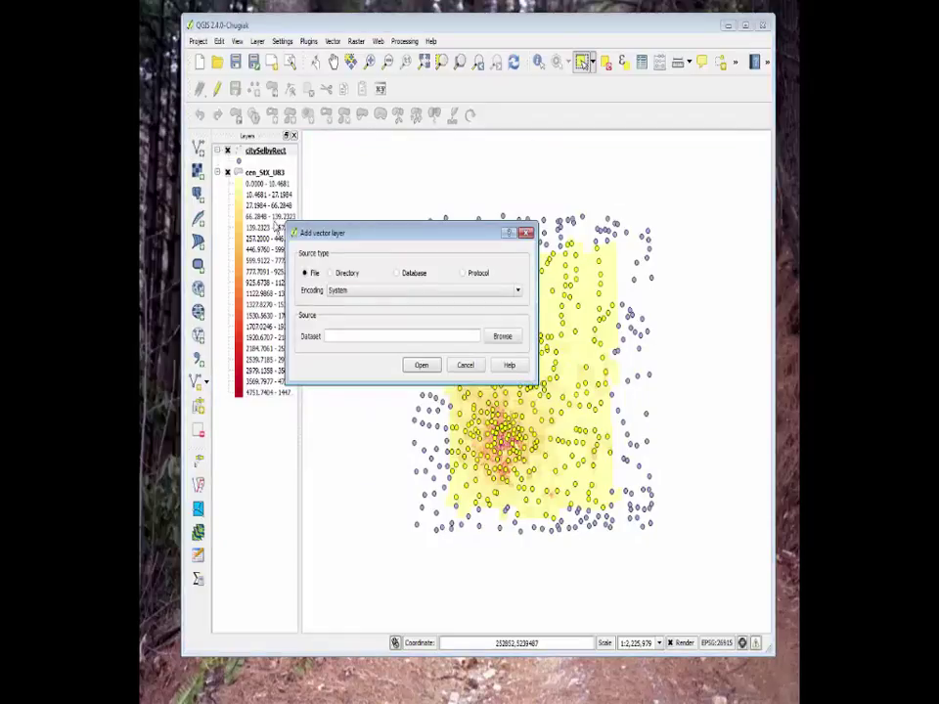
{"action": "left_click", "coordinate": [499, 337]}
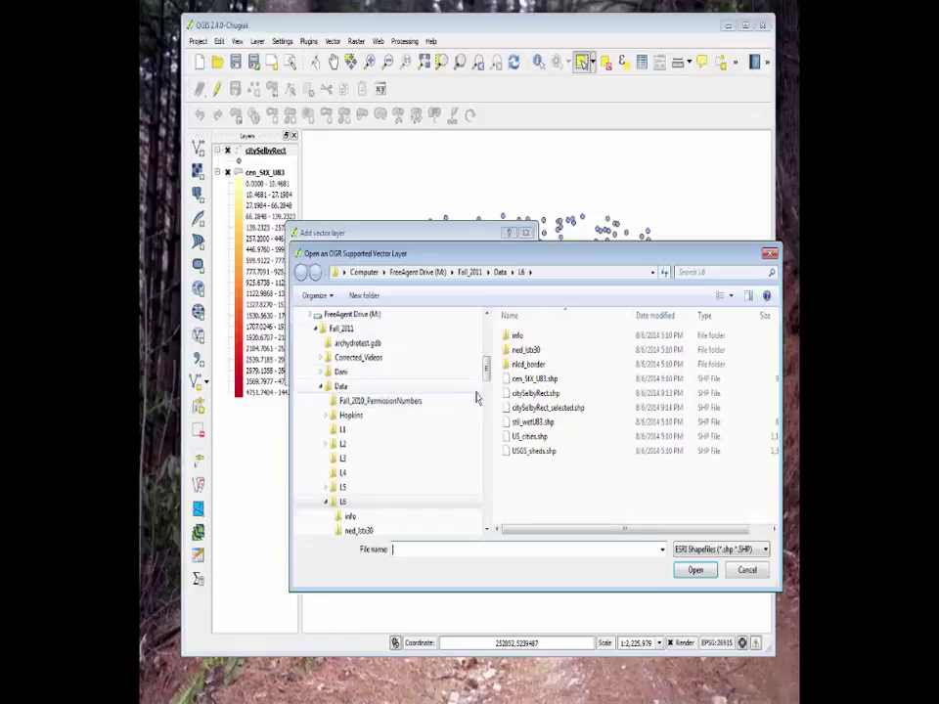
{"action": "left_click", "coordinate": [541, 407]}
{"action": "left_click", "coordinate": [678, 574]}
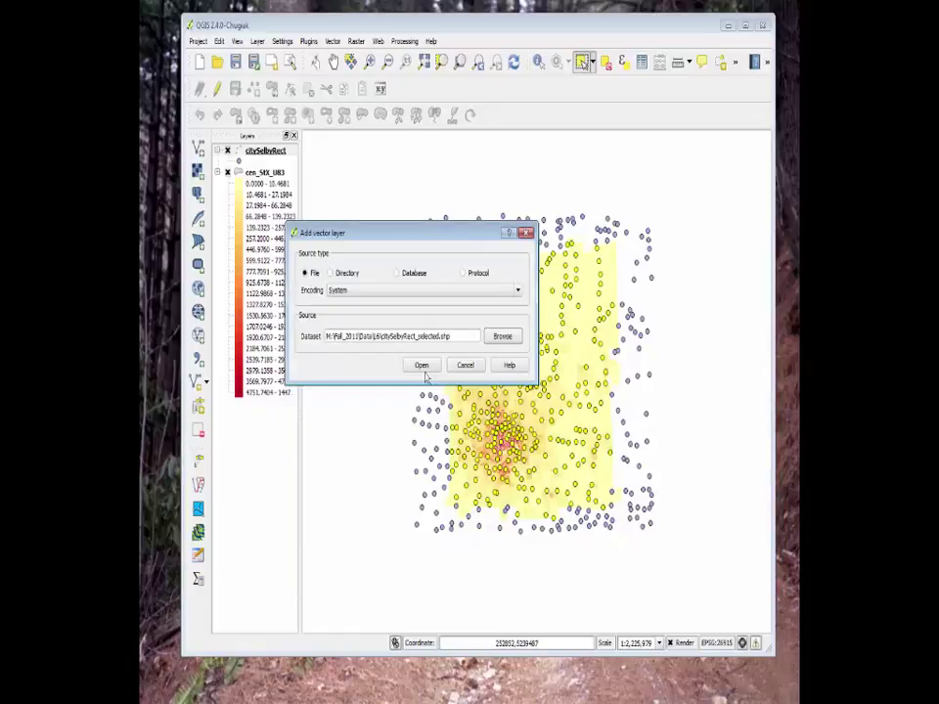
{"action": "left_click", "coordinate": [426, 370]}
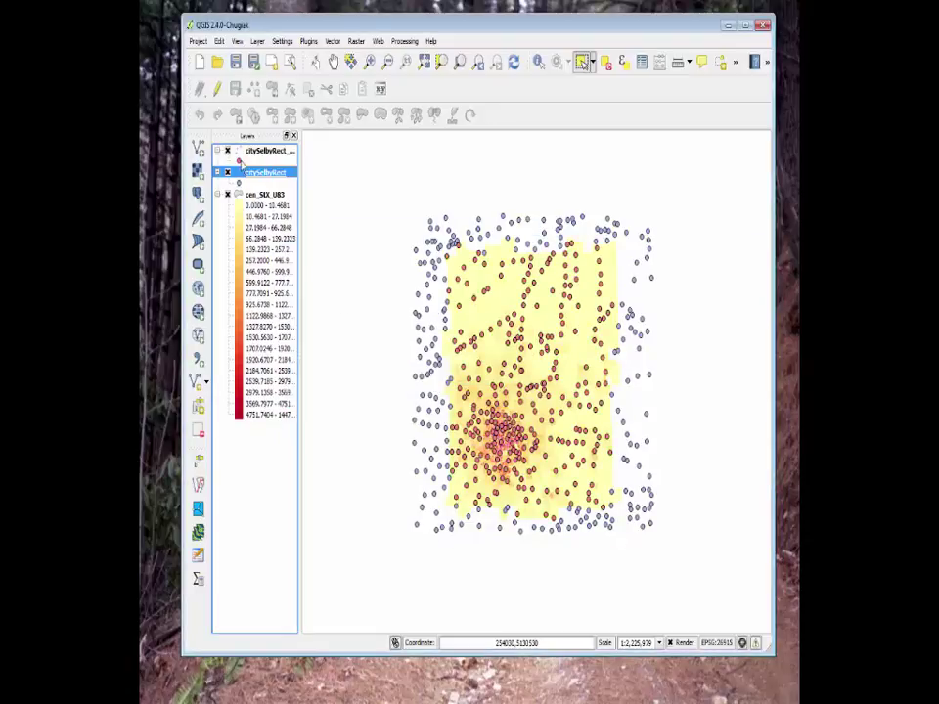
Remove the original citySelbyRect layer from the project
{"action": "right_click", "coordinate": [251, 177]}
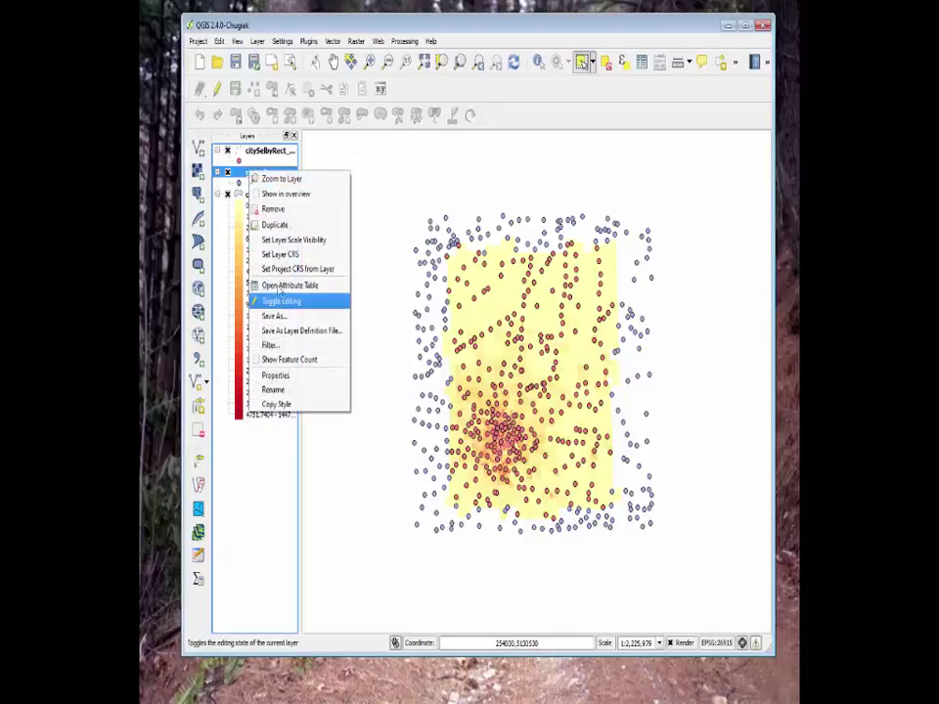
{"action": "left_click", "coordinate": [274, 208]}
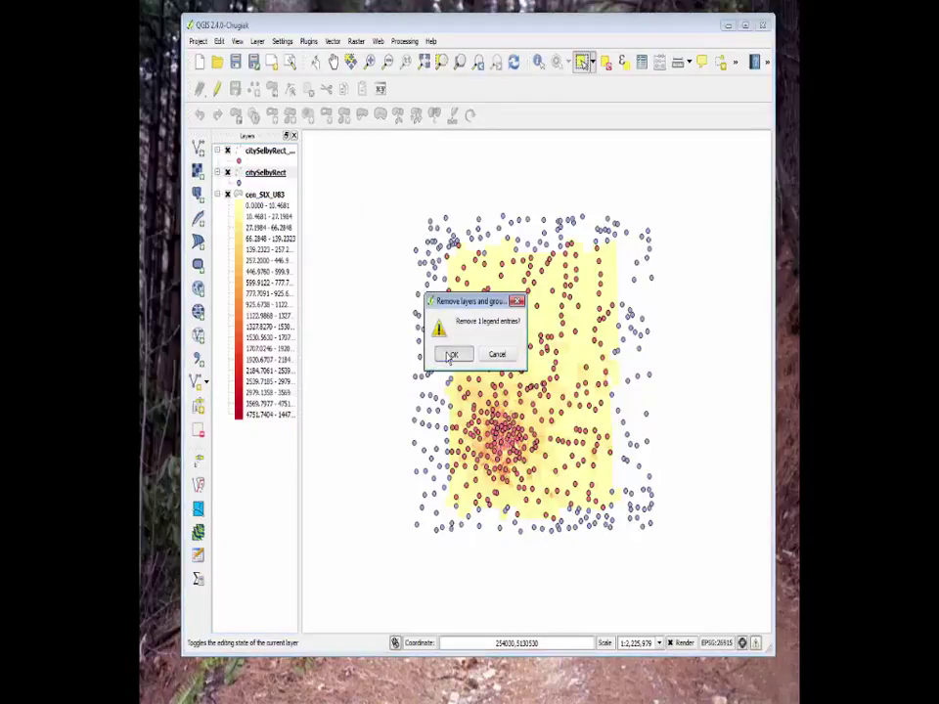
{"action": "left_click", "coordinate": [452, 358]}
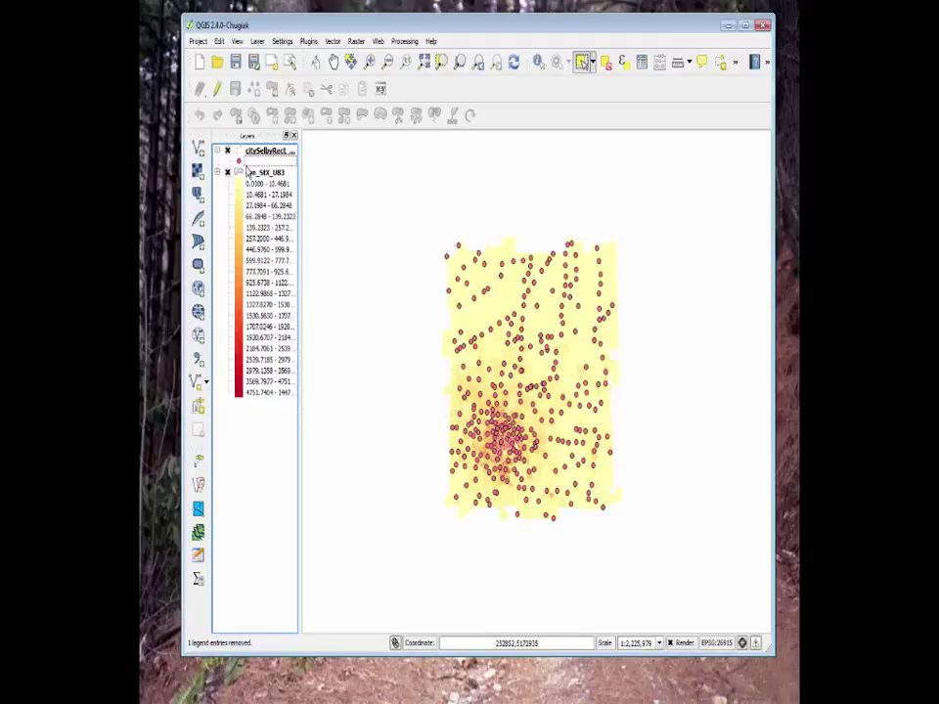
Set the marker size of the citySelbyRect_selected layer's symbol to .5 millimeter and apply the style
{"action": "double_click", "coordinate": [246, 158]}
{"action": "left_click", "coordinate": [252, 98]}
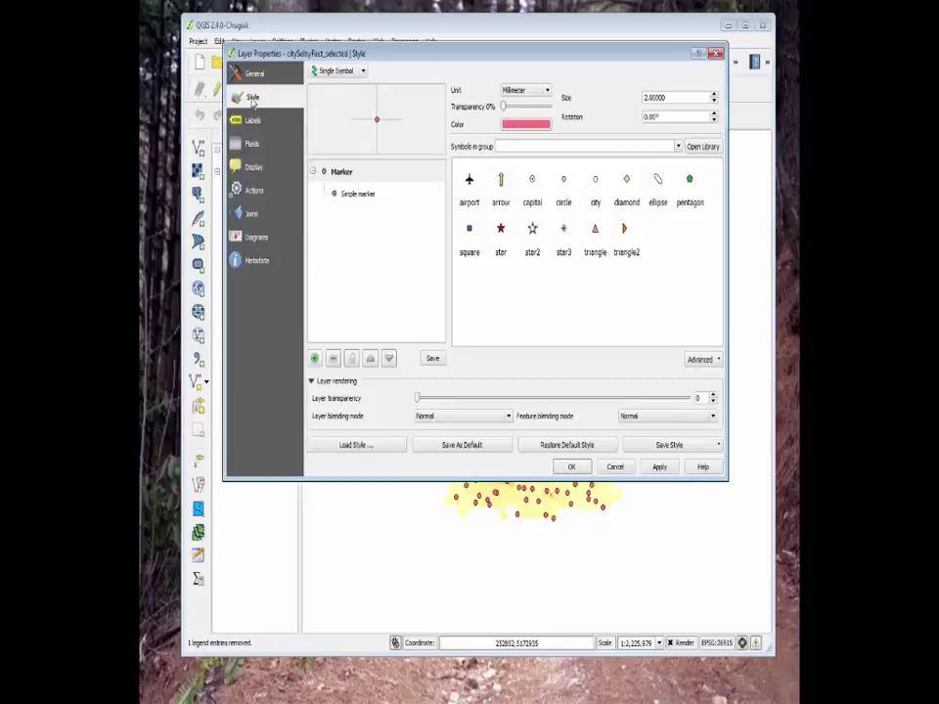
{"action": "left_click", "coordinate": [714, 99]}
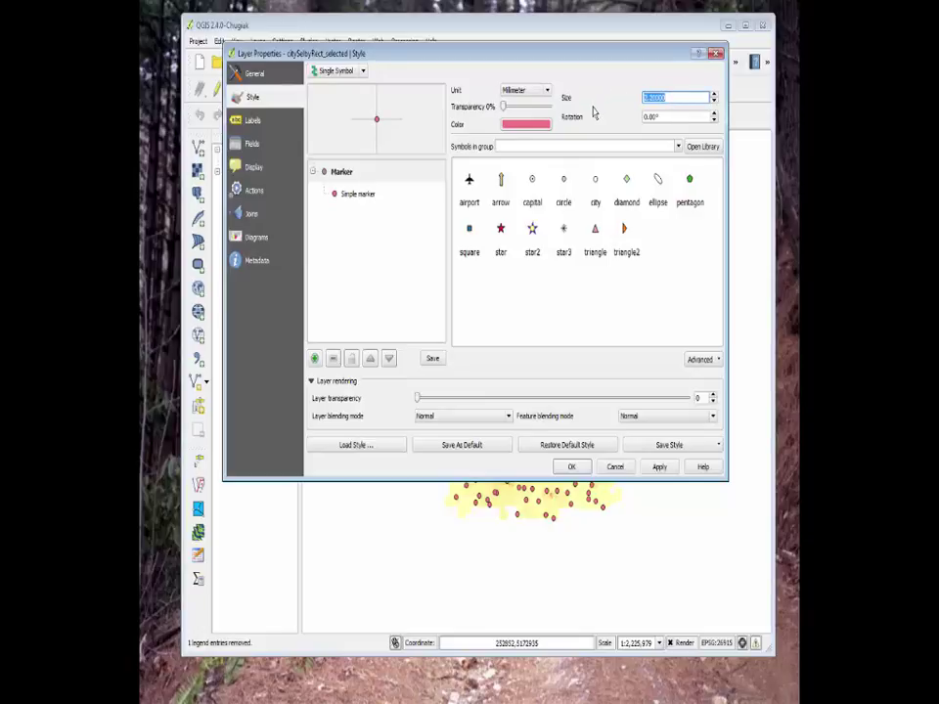
{"action": "type", "text": ".5"}
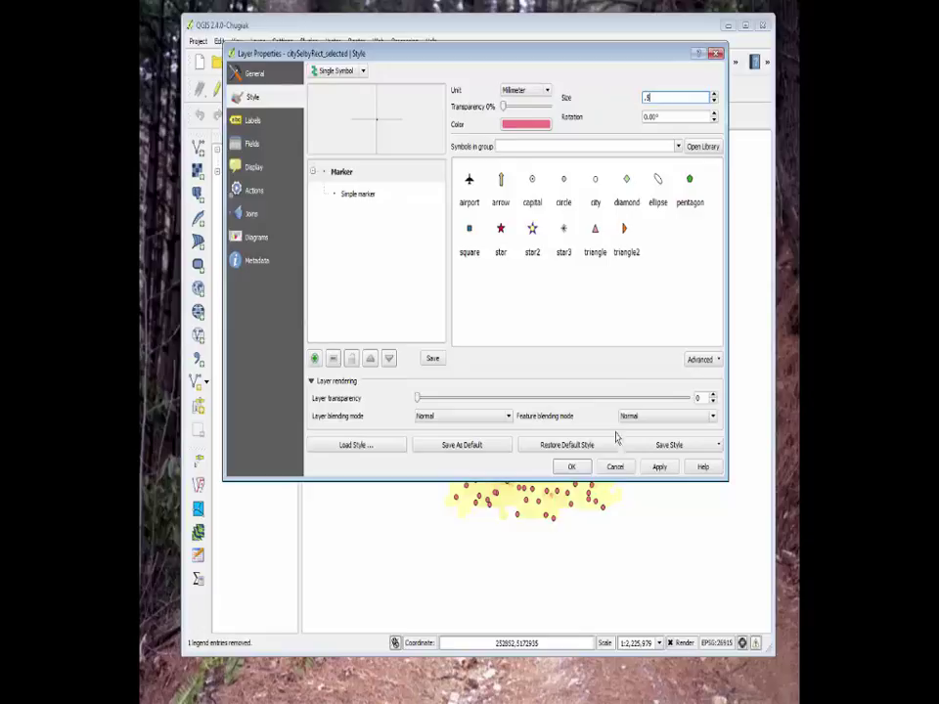
{"action": "left_click", "coordinate": [659, 467]}
{"action": "left_click", "coordinate": [576, 468]}
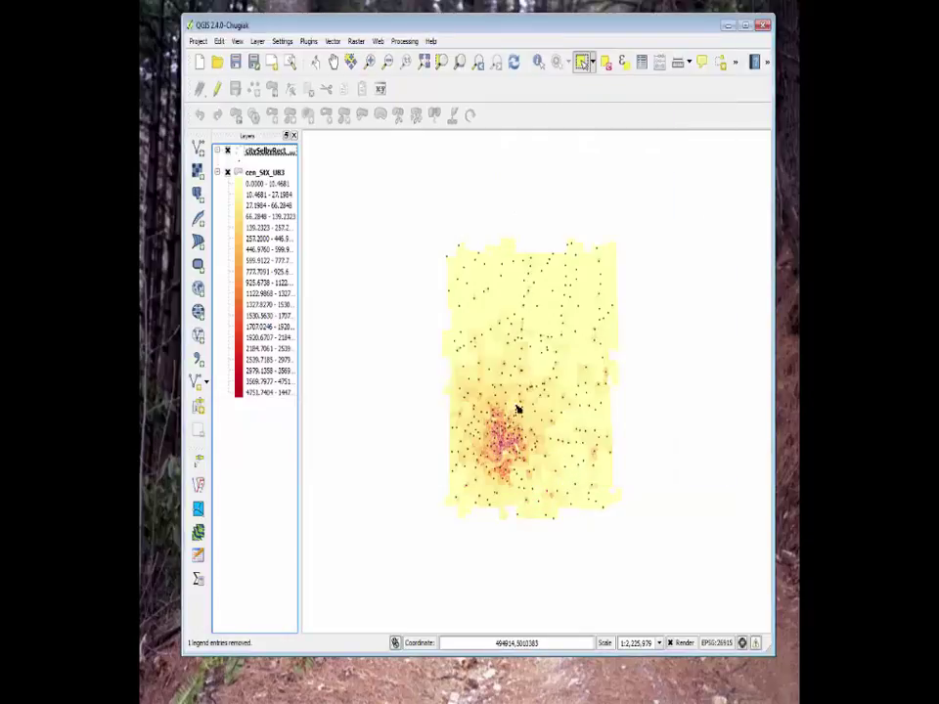